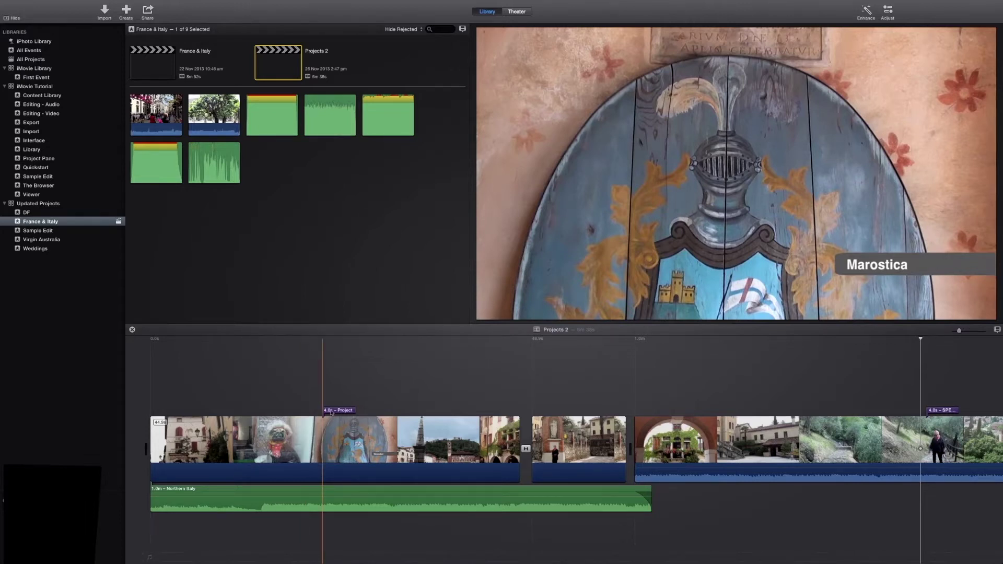
- Jump the playhead to the start of Projects 2 with Home, then to its end with End
{"action": "left_click", "coordinate": [376, 387]}
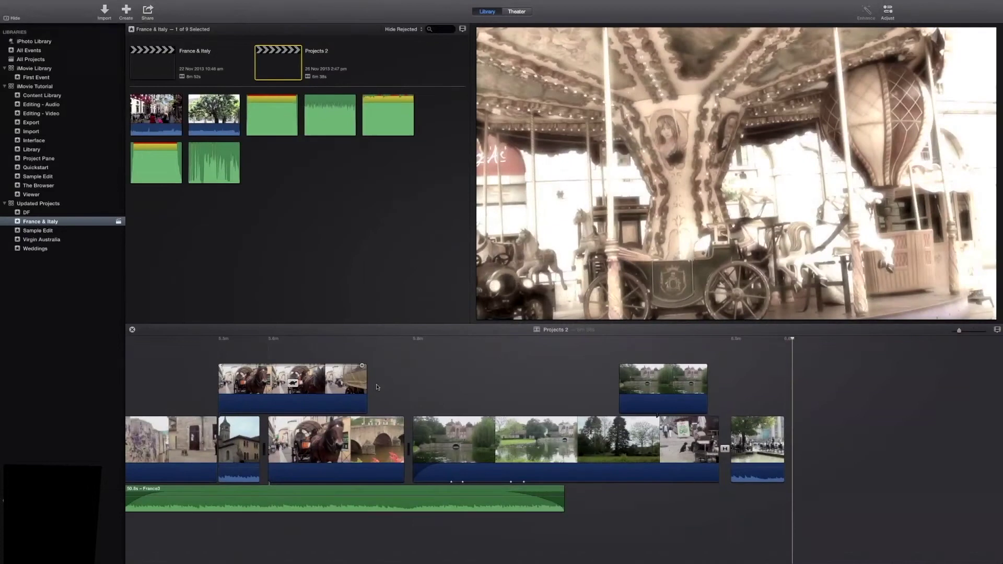
{"action": "key", "text": "Home"}
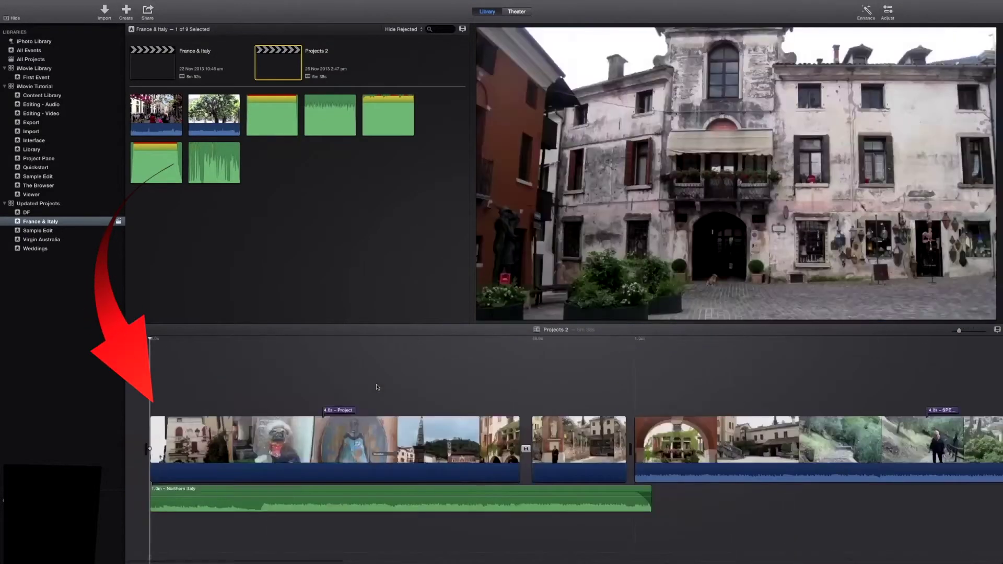
{"action": "key", "text": "End"}
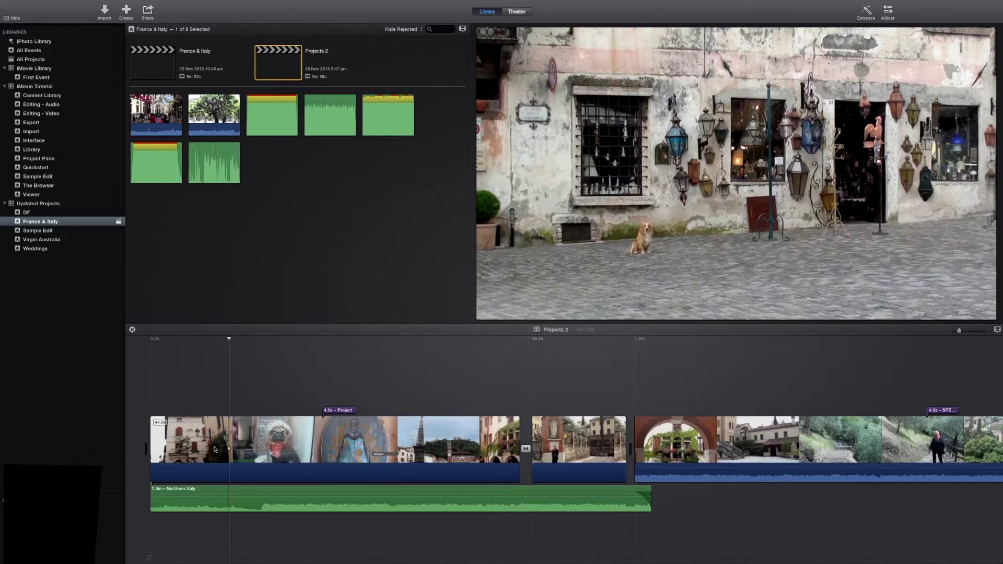
- Start forward playback of the Projects 2 timeline with the L key
{"action": "key", "text": "l"}
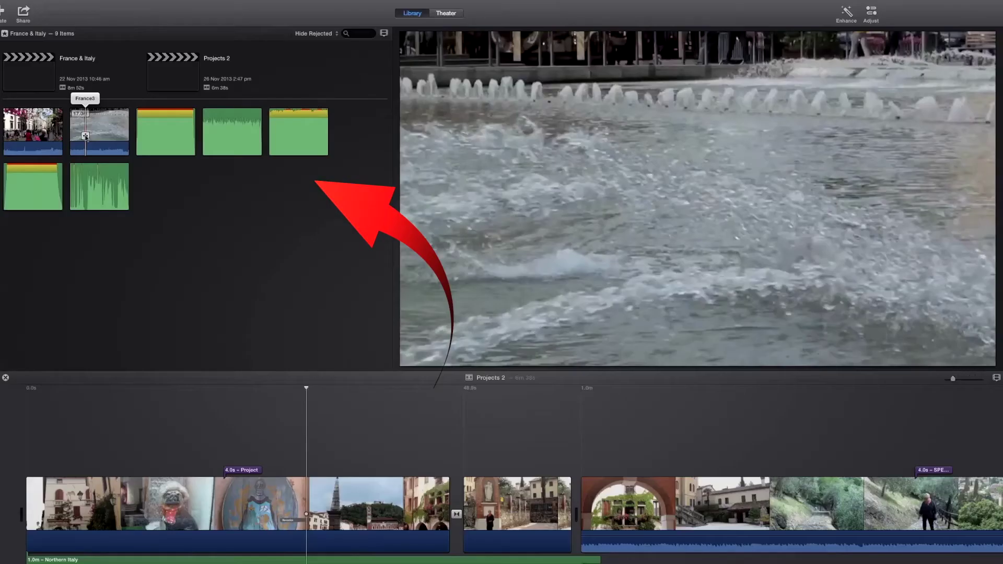
{"action": "left_click", "coordinate": [203, 114]}
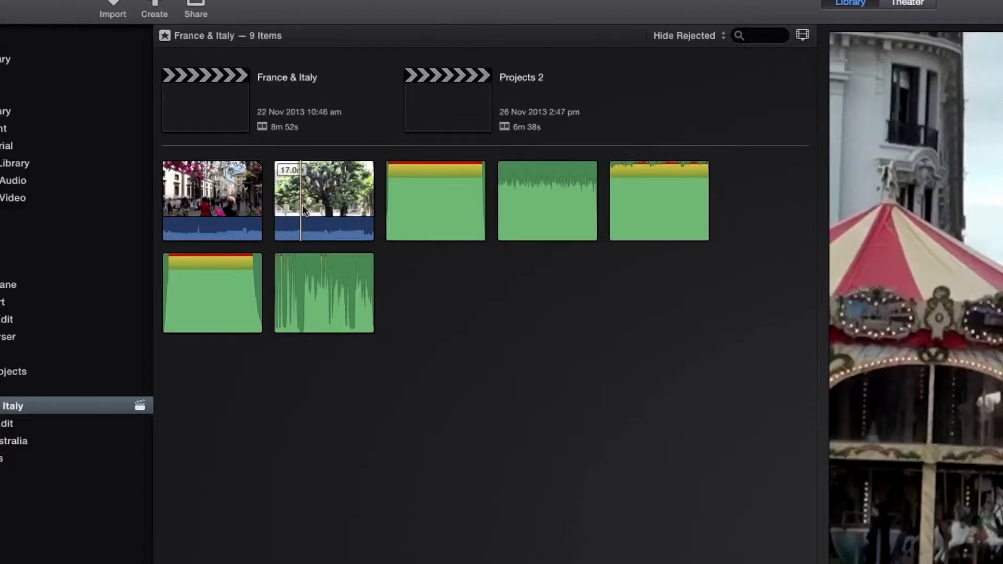
- Set in (I) and out (O) points on France3 and append that range with E
{"action": "left_click", "coordinate": [309, 206]}
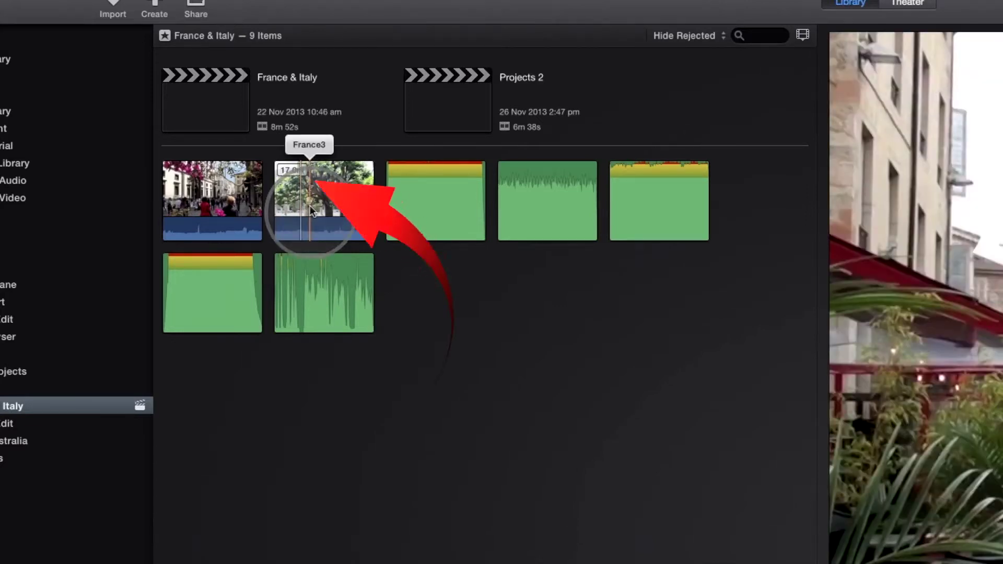
{"action": "key", "text": "i"}
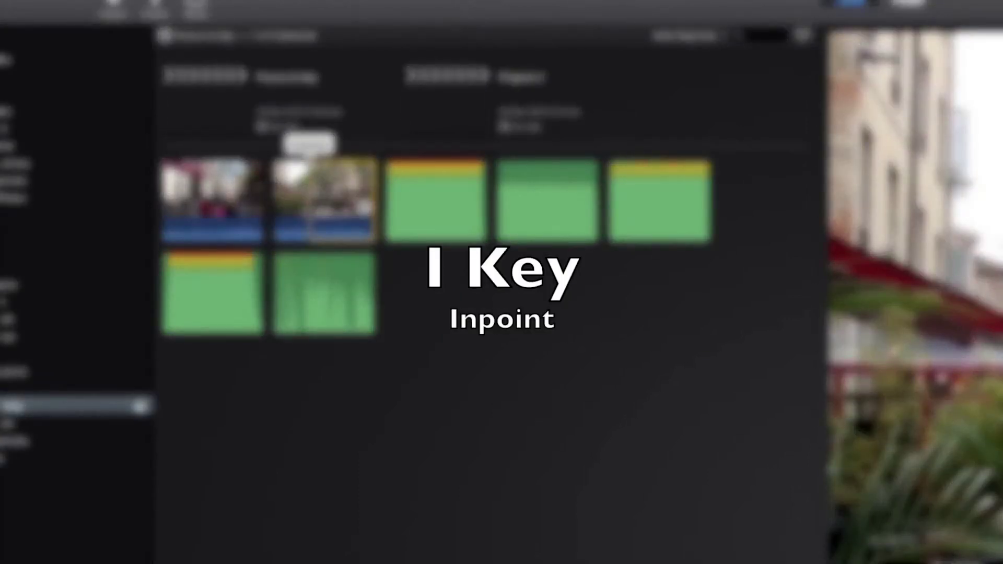
{"action": "left_click", "coordinate": [317, 205]}
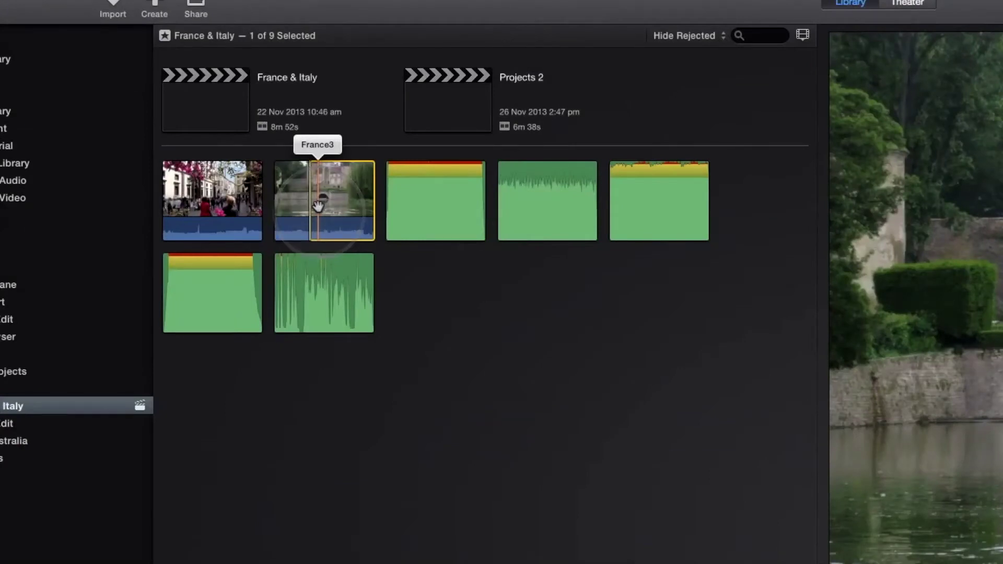
{"action": "key", "text": "o"}
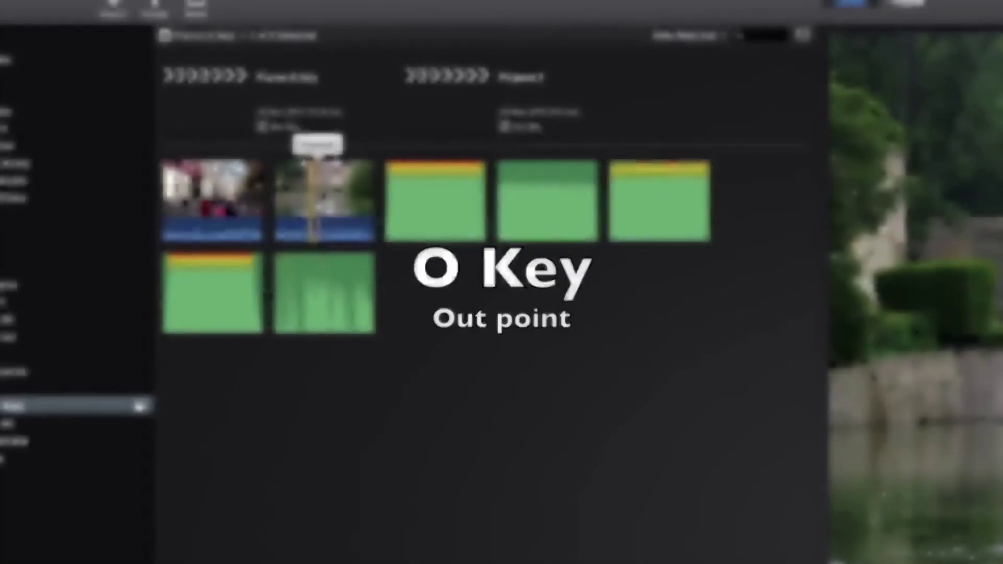
{"action": "left_click", "coordinate": [316, 206]}
{"action": "key", "text": "e"}
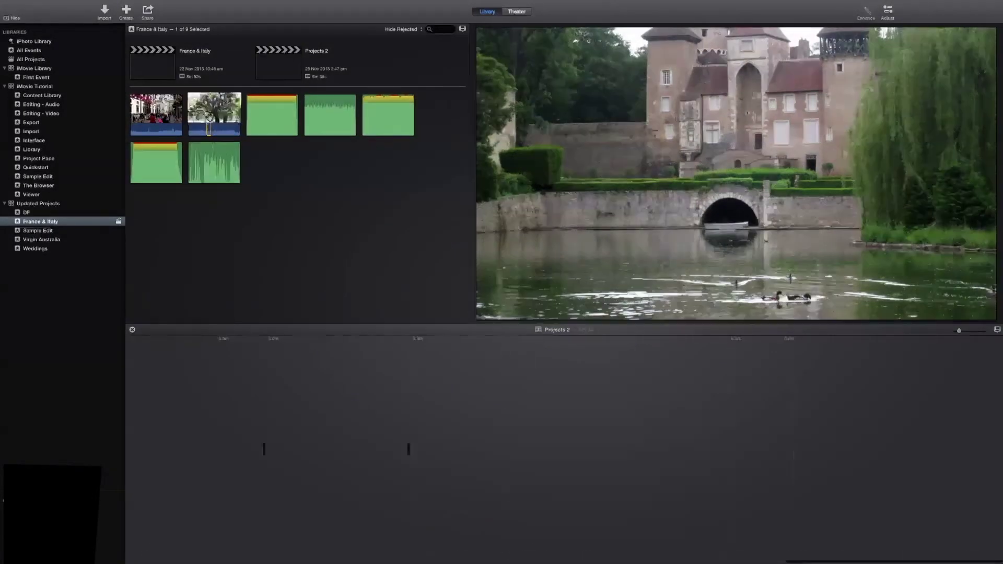
- Choose a Northern Italy frame, position the playhead, and connect it above the storyline with Q
{"action": "left_click", "coordinate": [425, 443]}
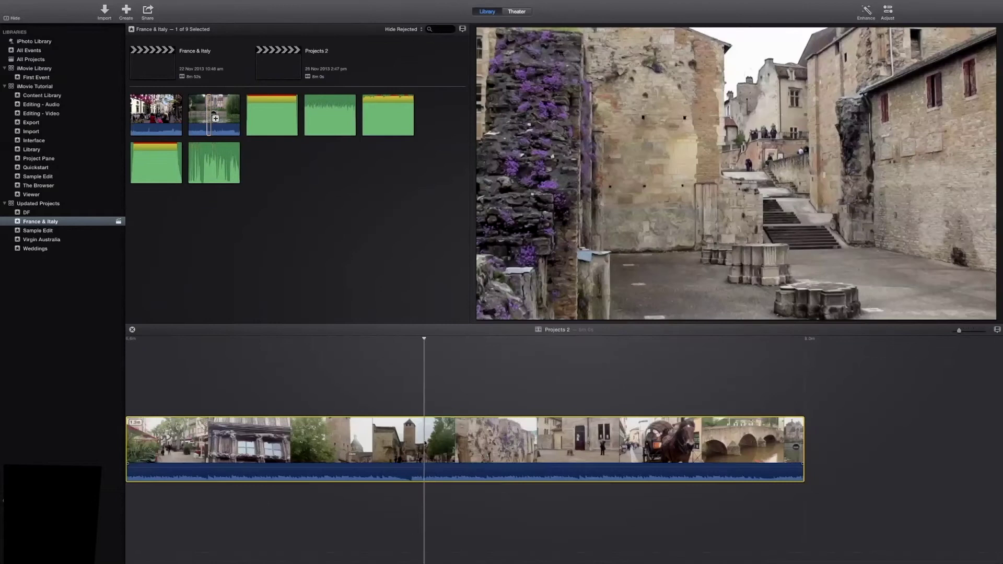
{"action": "left_click", "coordinate": [158, 115]}
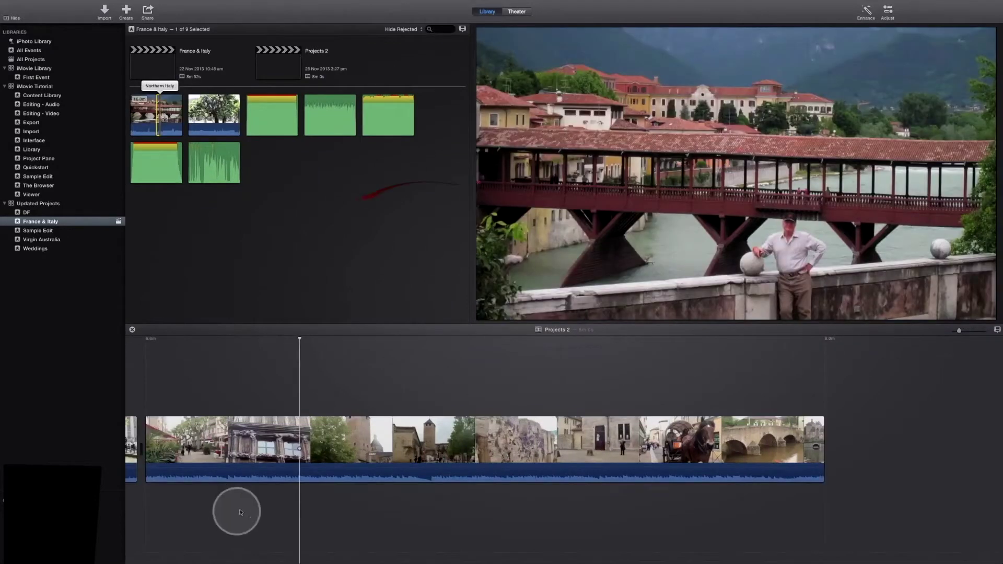
{"action": "left_click", "coordinate": [299, 425]}
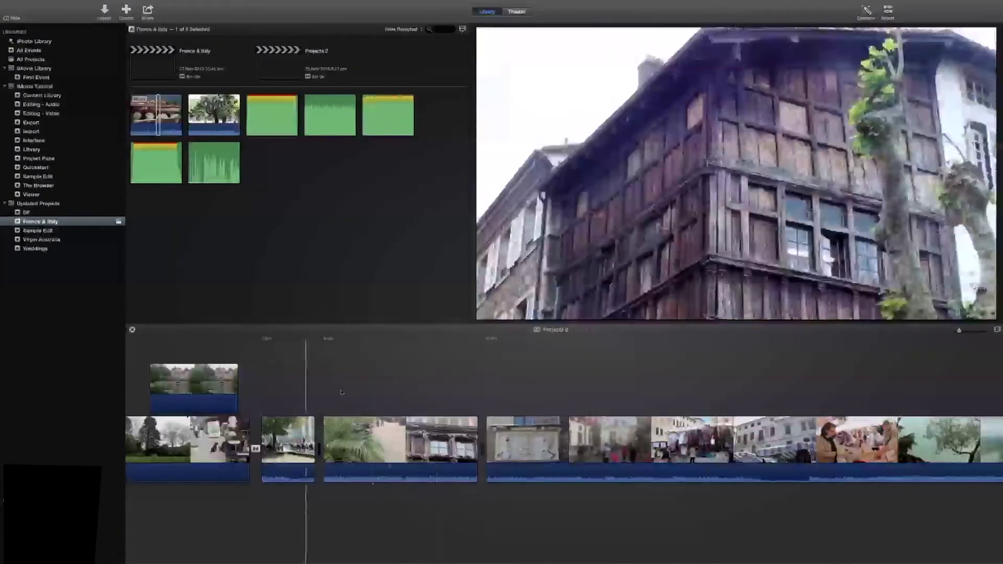
{"action": "left_click", "coordinate": [294, 385]}
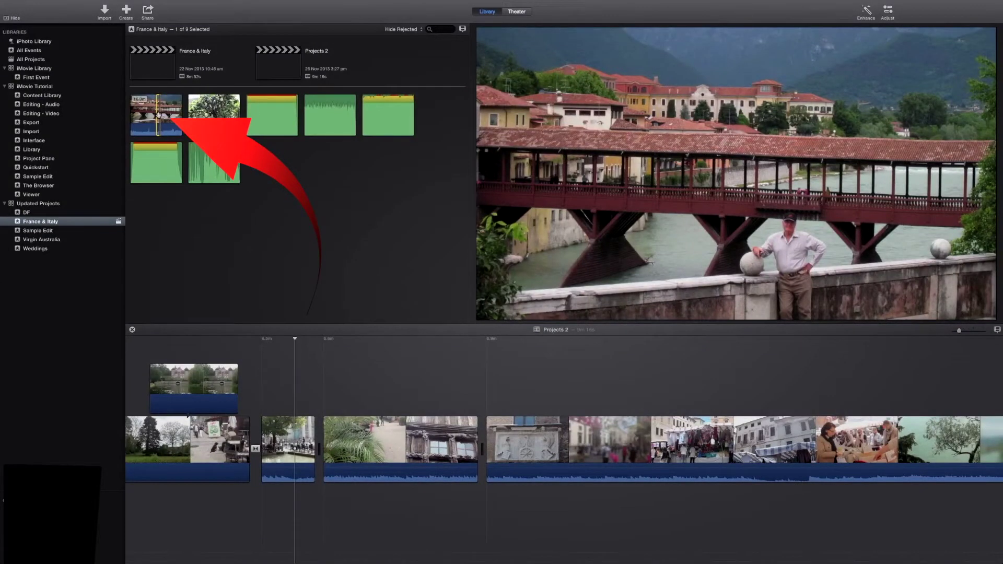
{"action": "key", "text": "q"}
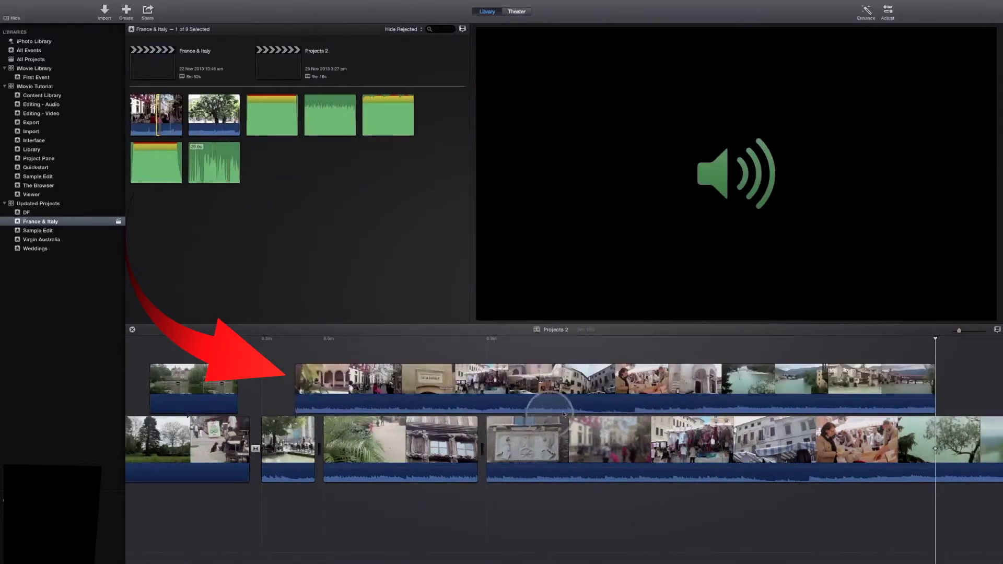
{"action": "left_click", "coordinate": [349, 413]}
{"action": "left_click", "coordinate": [295, 400]}
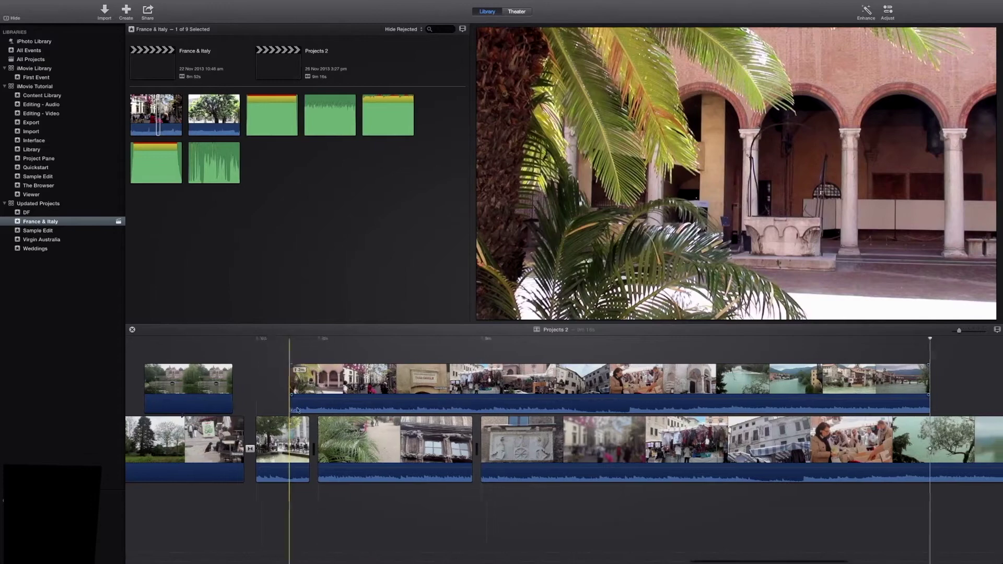
- Put the playhead inside the long town-scenes clip and jump back two edit points with ;
{"action": "scroll", "coordinate": [298, 410], "scroll_direction": "right", "scroll_amount": 10}
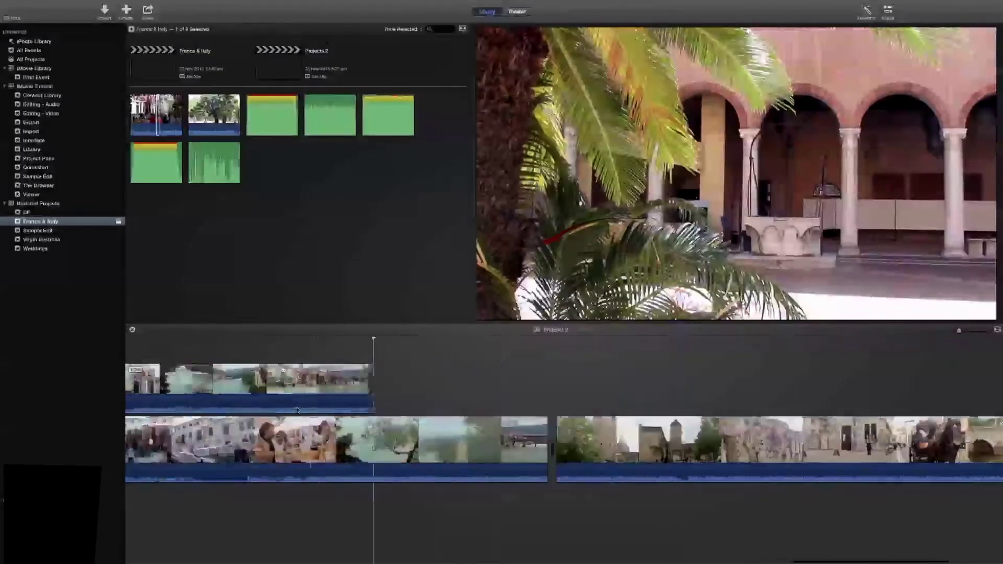
{"action": "scroll", "coordinate": [298, 410], "scroll_direction": "right", "scroll_amount": 5}
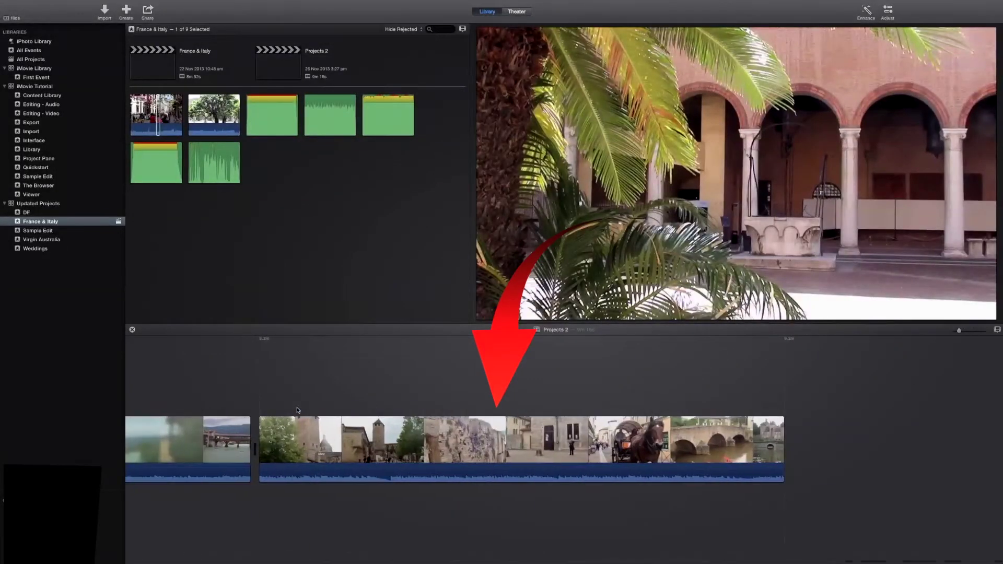
{"action": "scroll", "coordinate": [433, 445], "scroll_direction": "left", "scroll_amount": 3}
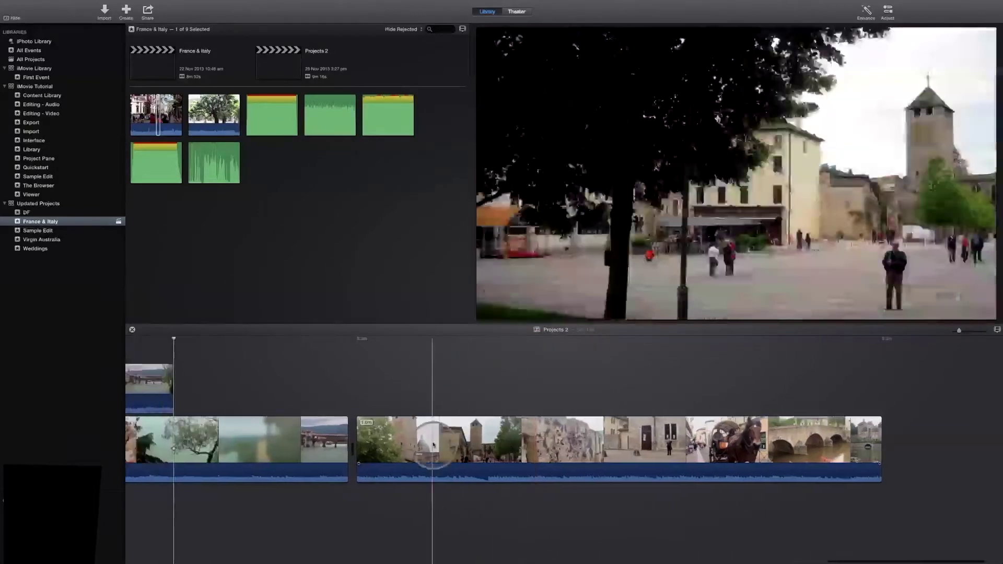
{"action": "left_click", "coordinate": [663, 444]}
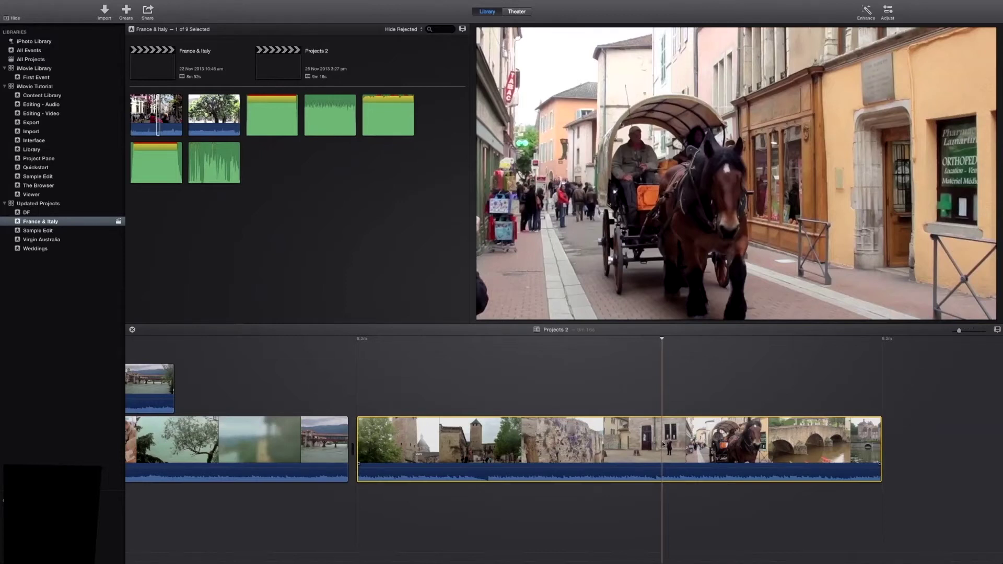
{"action": "left_click", "coordinate": [661, 438]}
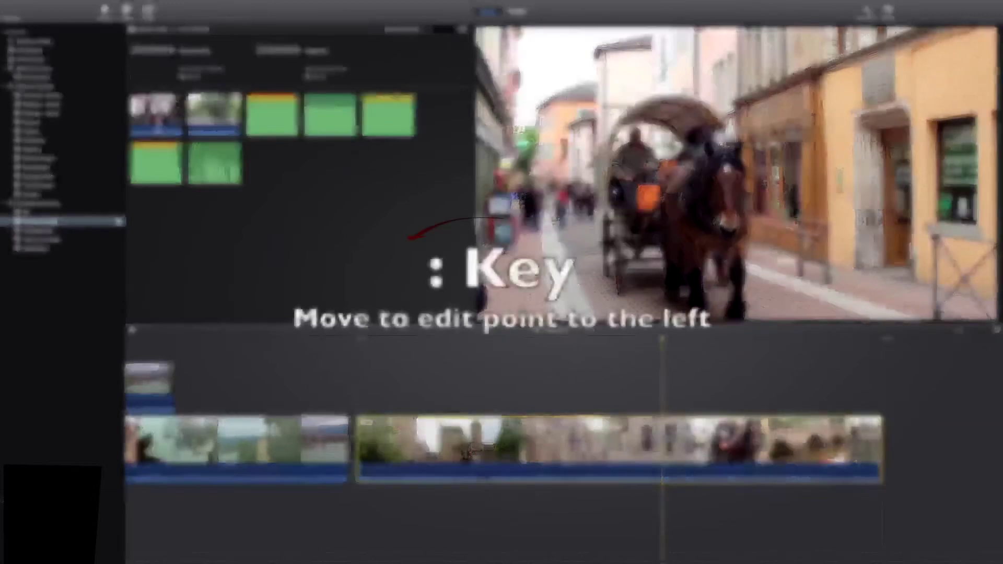
{"action": "key", "text": "semicolon"}
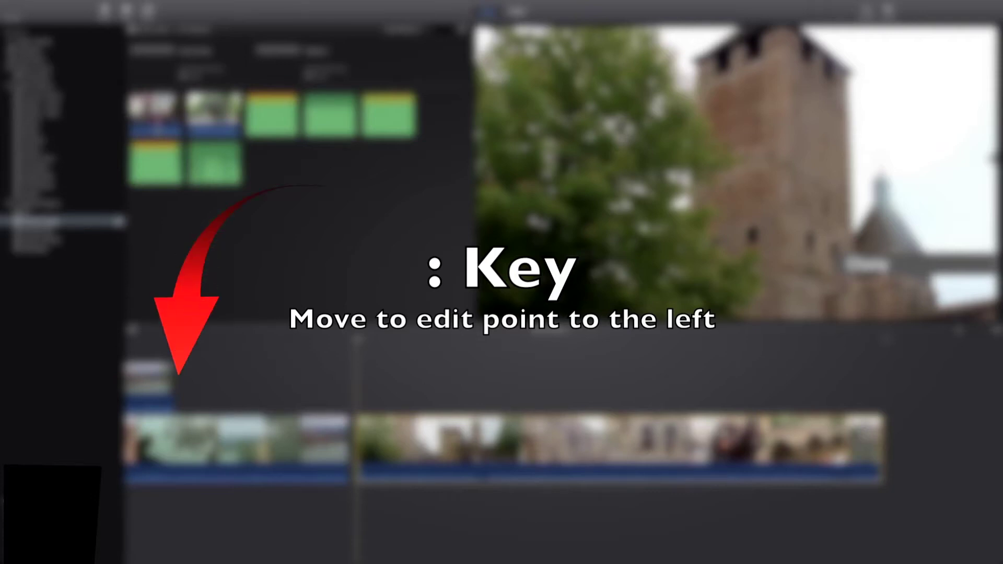
{"action": "key", "text": "semicolon"}
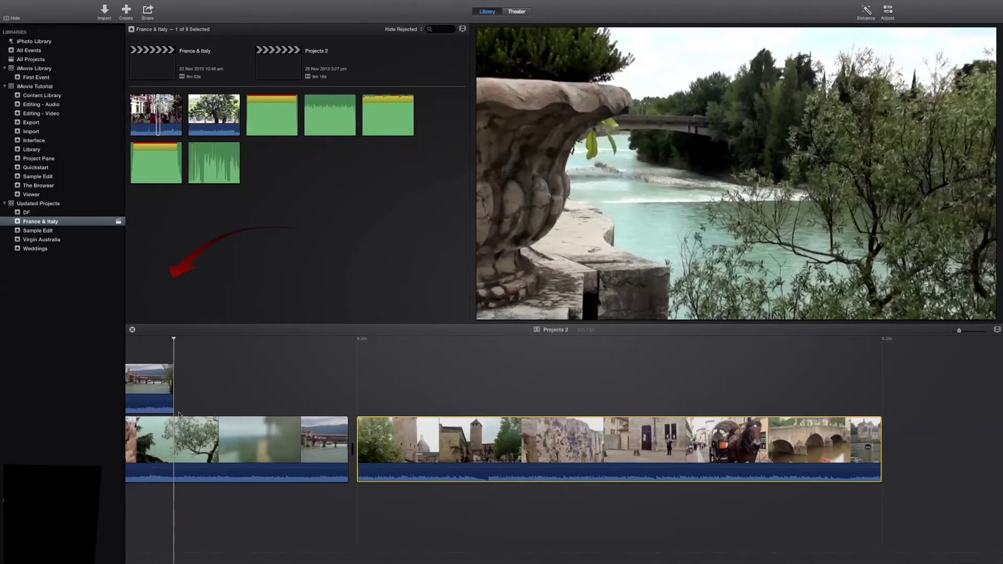
- Move the playhead among the earlier clips and jump to the clip's end
{"action": "scroll", "coordinate": [179, 416], "scroll_direction": "left", "scroll_amount": 8}
{"action": "left_click", "coordinate": [172, 418]}
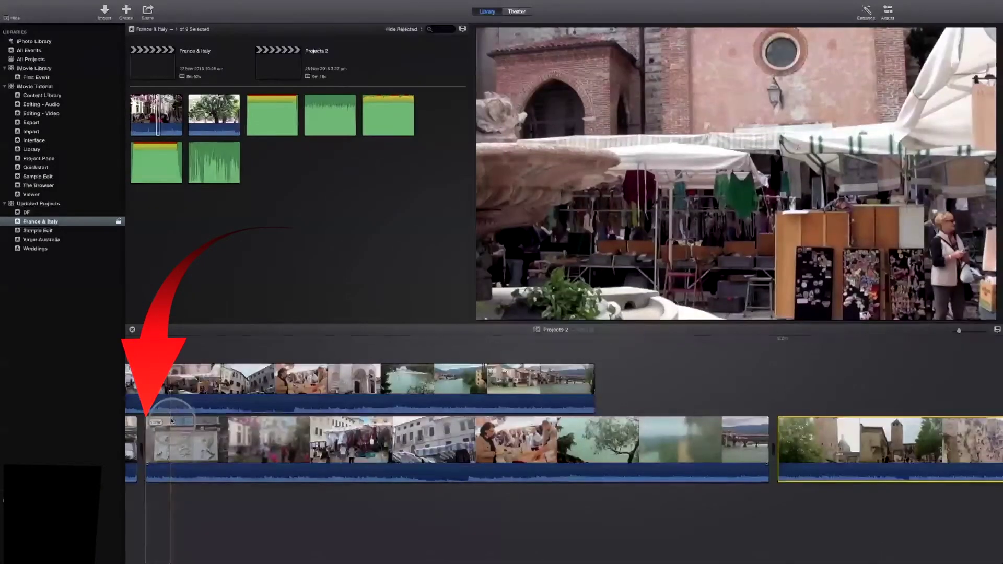
{"action": "scroll", "coordinate": [173, 421], "scroll_direction": "left", "scroll_amount": 1}
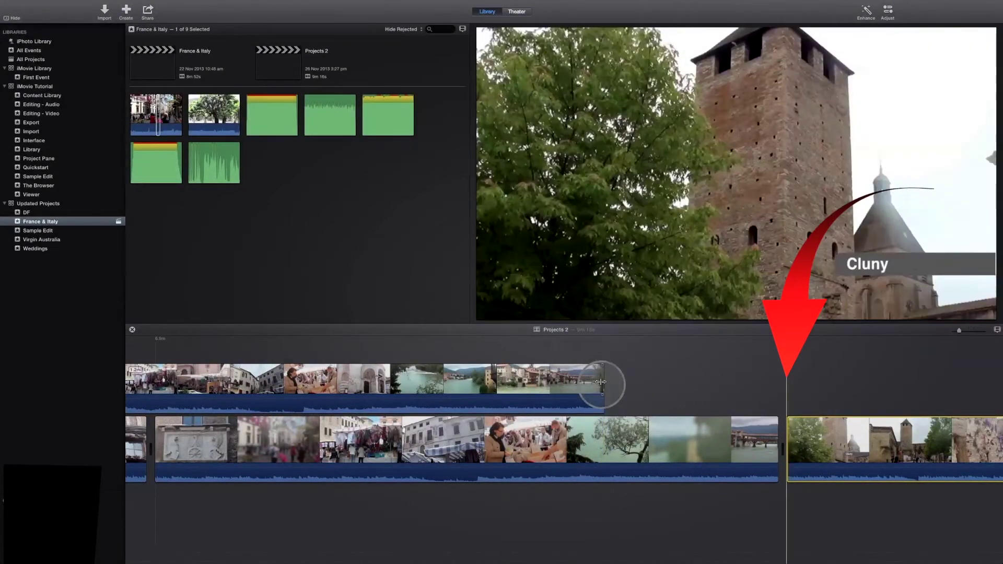
{"action": "key", "text": "Down"}
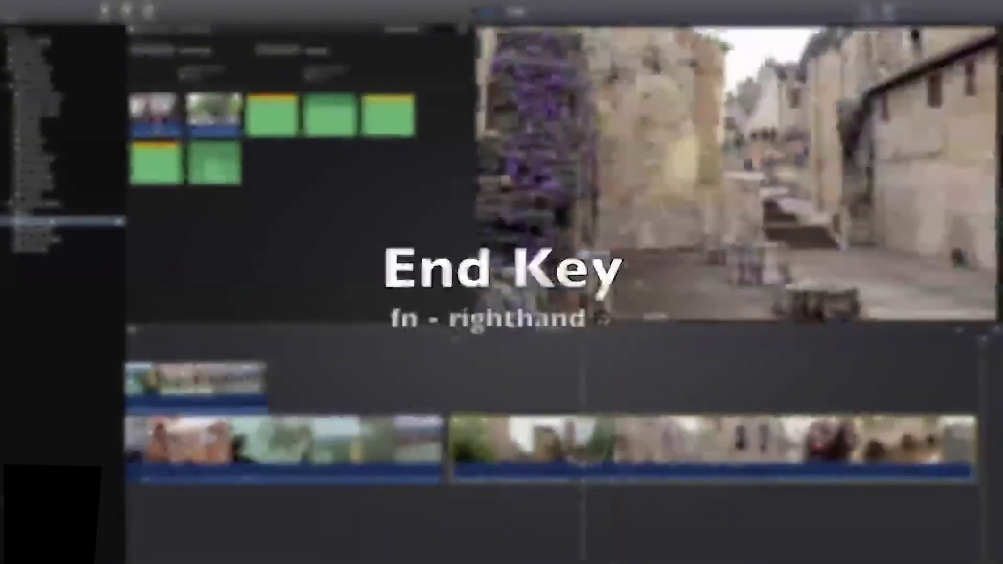
- Play from inside the second main clip with Space, then select the first main clip
{"action": "left_click", "coordinate": [546, 438]}
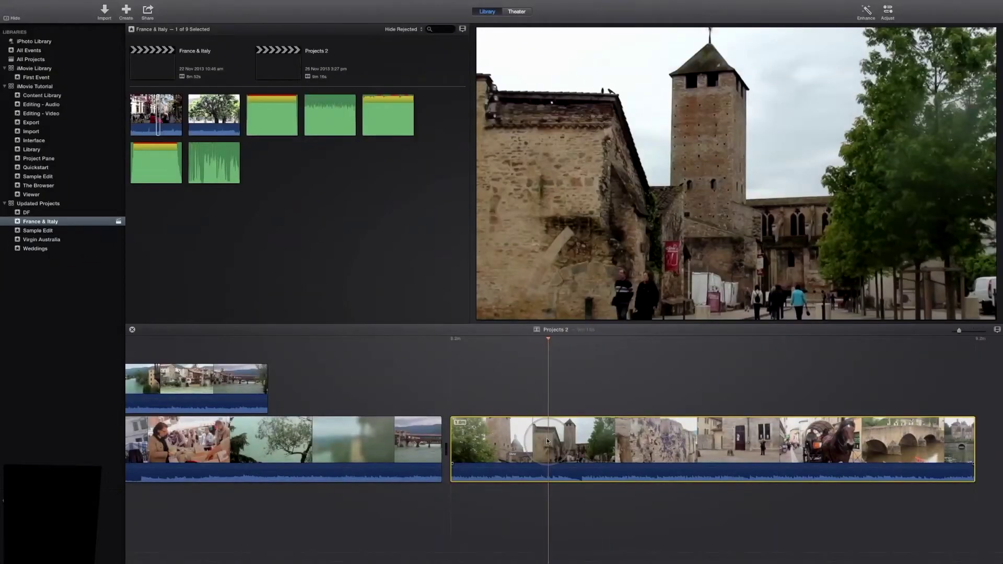
{"action": "key", "text": "space"}
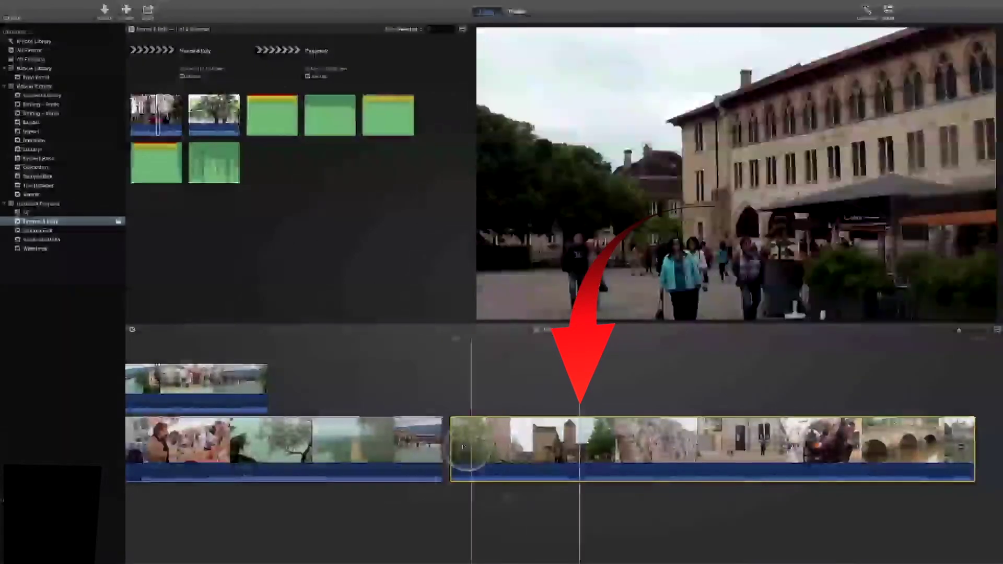
{"action": "left_click", "coordinate": [437, 441]}
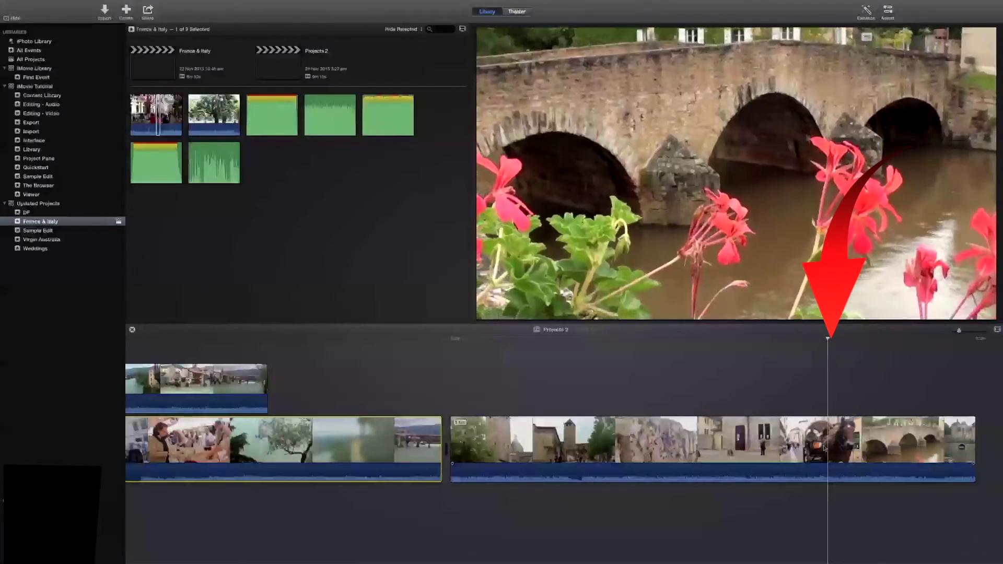
- Add two volume keyframes on the tower clip's audio and drag the section between down to 22%
{"action": "scroll", "coordinate": [716, 453], "scroll_direction": "left", "scroll_amount": 5}
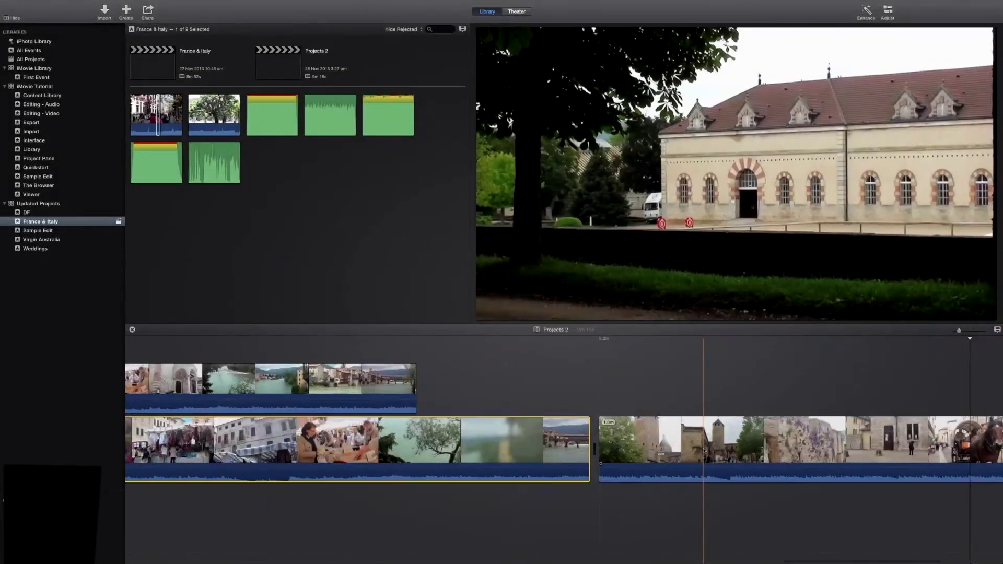
{"action": "left_click", "coordinate": [698, 476]}
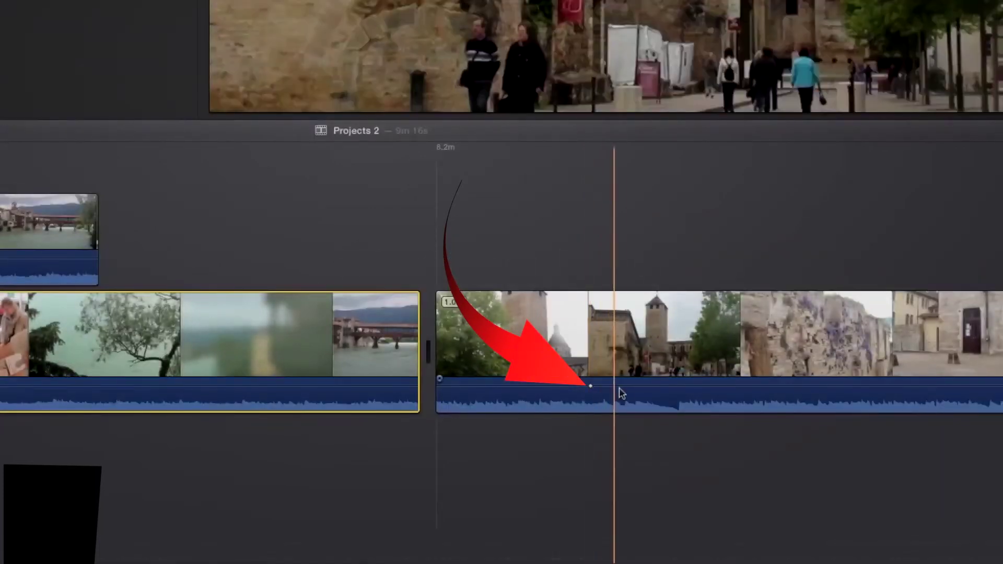
{"action": "key", "text": "alt"}
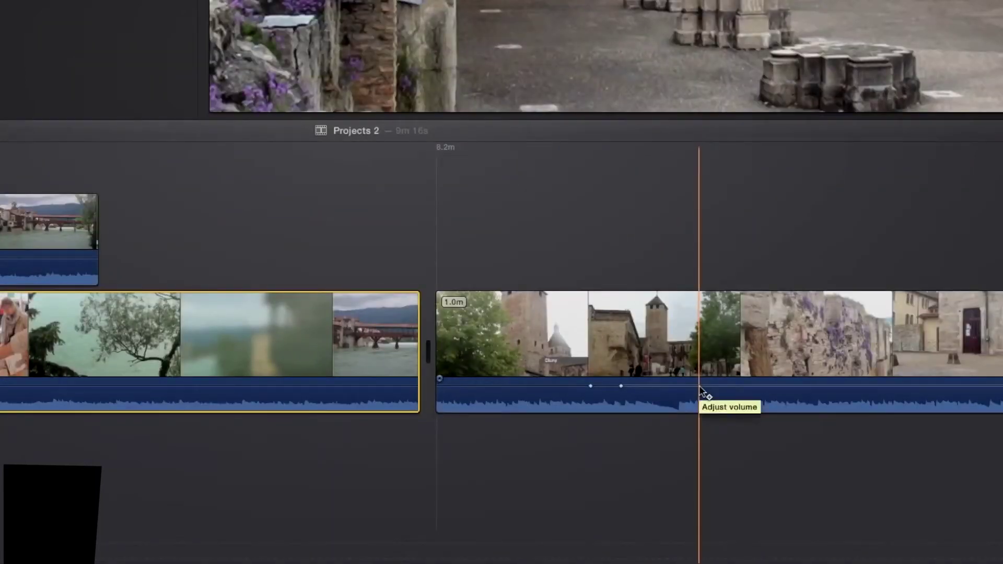
{"action": "left_click", "coordinate": [738, 392], "text": "alt"}
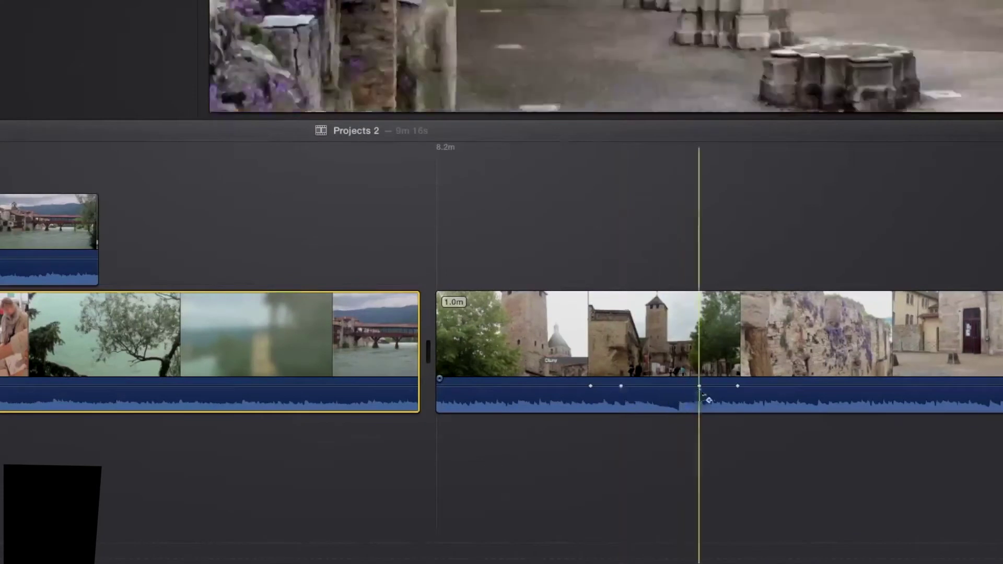
{"action": "left_click", "coordinate": [648, 386]}
{"action": "left_click_drag", "start_coordinate": [648, 391], "coordinate": [646, 404]}
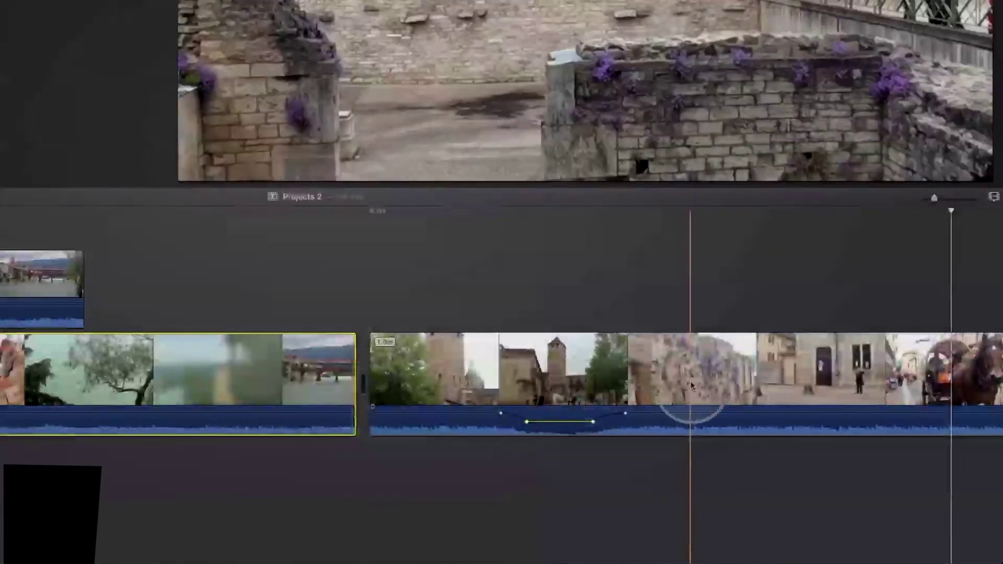
- Add a freeze frame in the tower clip with Option-F and drag it longer
{"action": "left_click", "coordinate": [814, 353]}
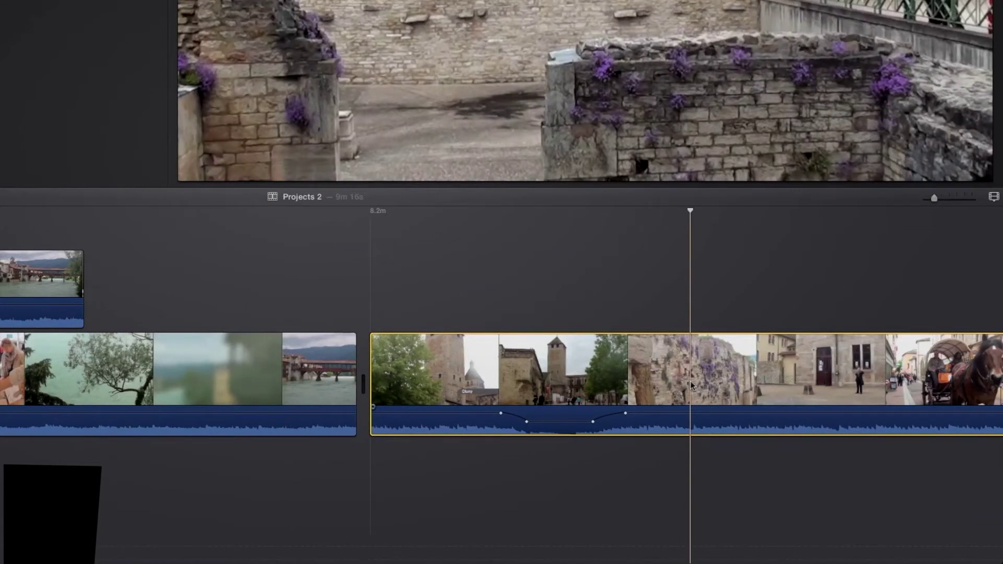
{"action": "key", "text": "alt+f"}
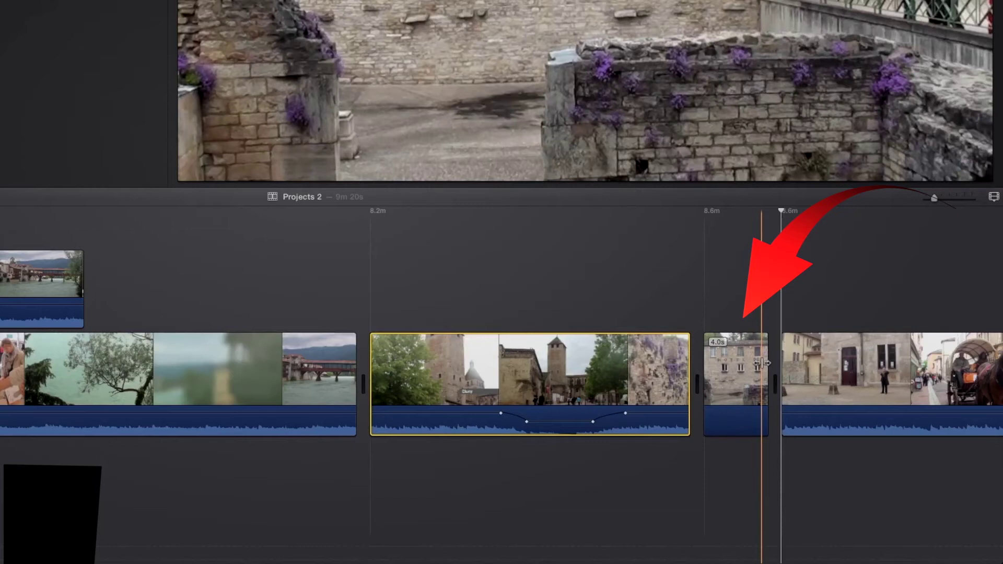
{"action": "left_click_drag", "start_coordinate": [764, 362], "coordinate": [735, 431]}
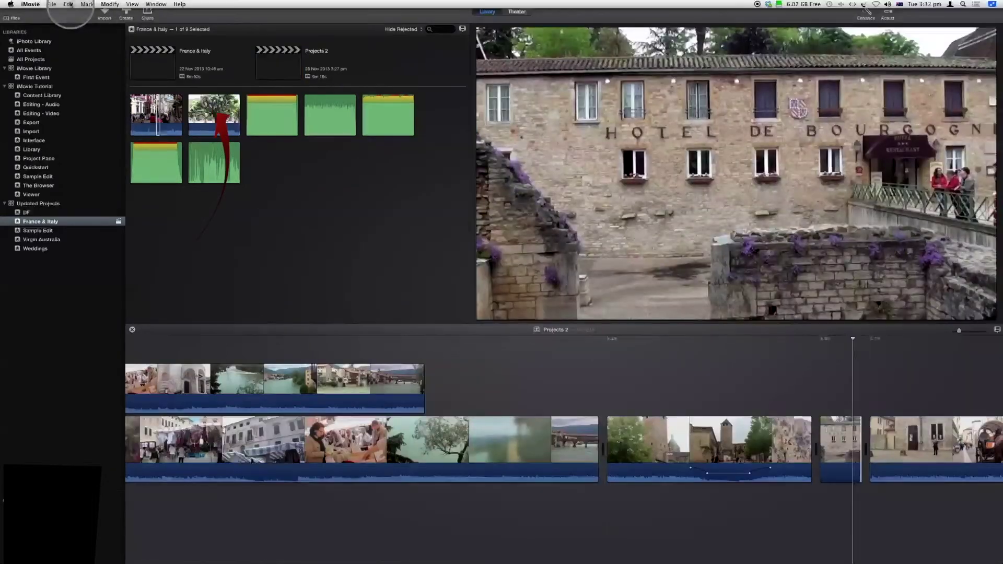
- Undo the last trim, trim the Cluny clip's start, and add a cross dissolve with Command-T
{"action": "left_click", "coordinate": [68, 5]}
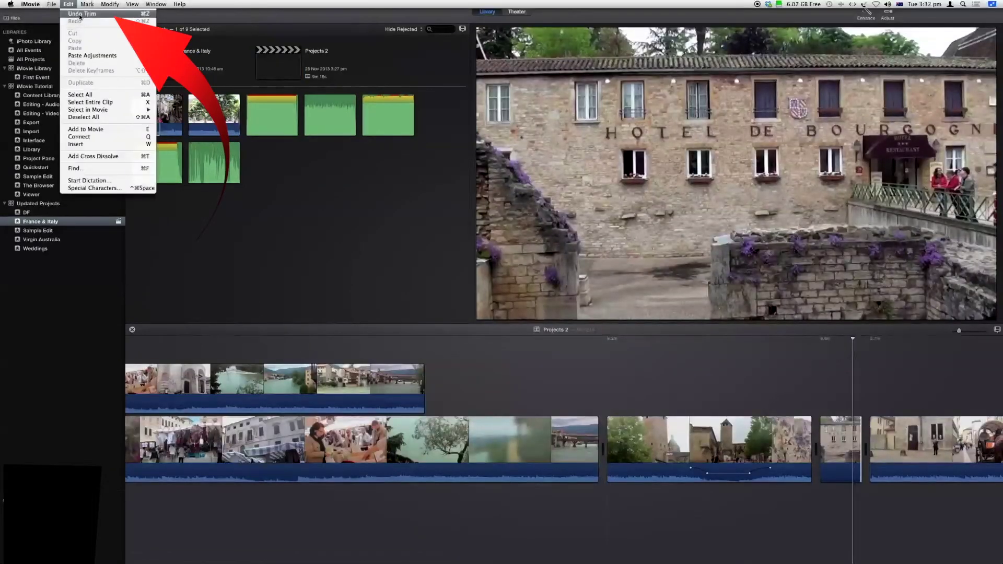
{"action": "left_click", "coordinate": [83, 14]}
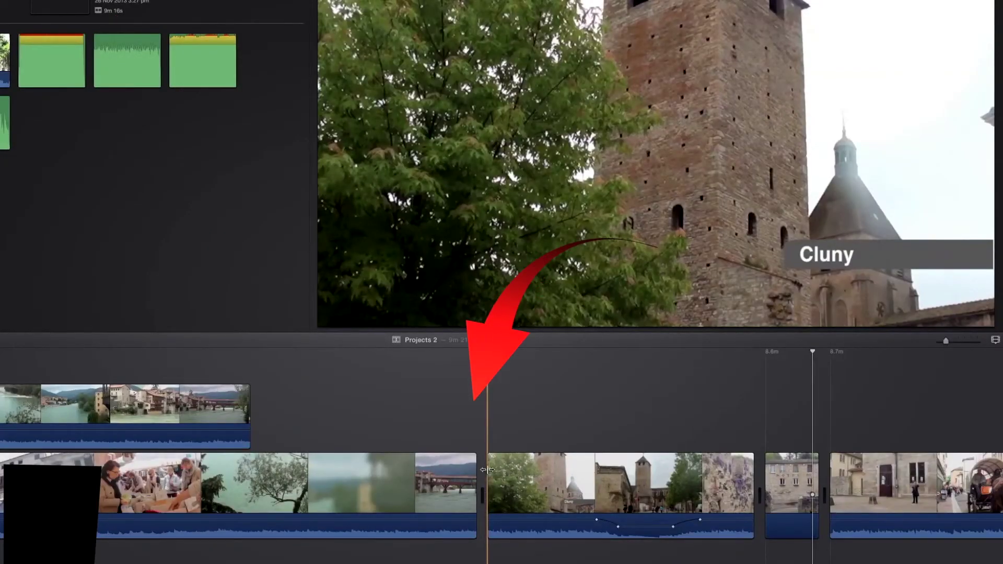
{"action": "left_click_drag", "start_coordinate": [488, 468], "coordinate": [489, 469]}
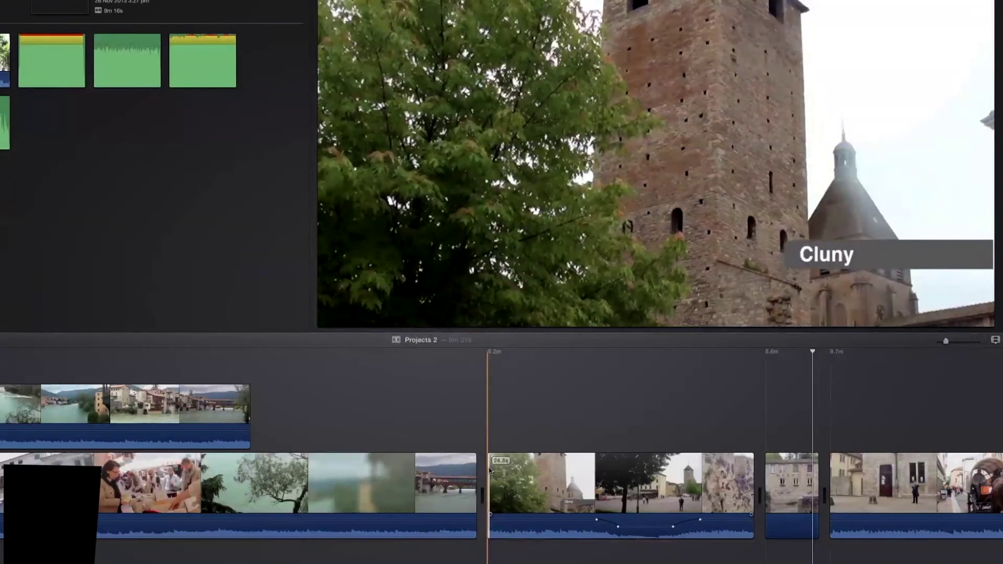
{"action": "key", "text": "super+t"}
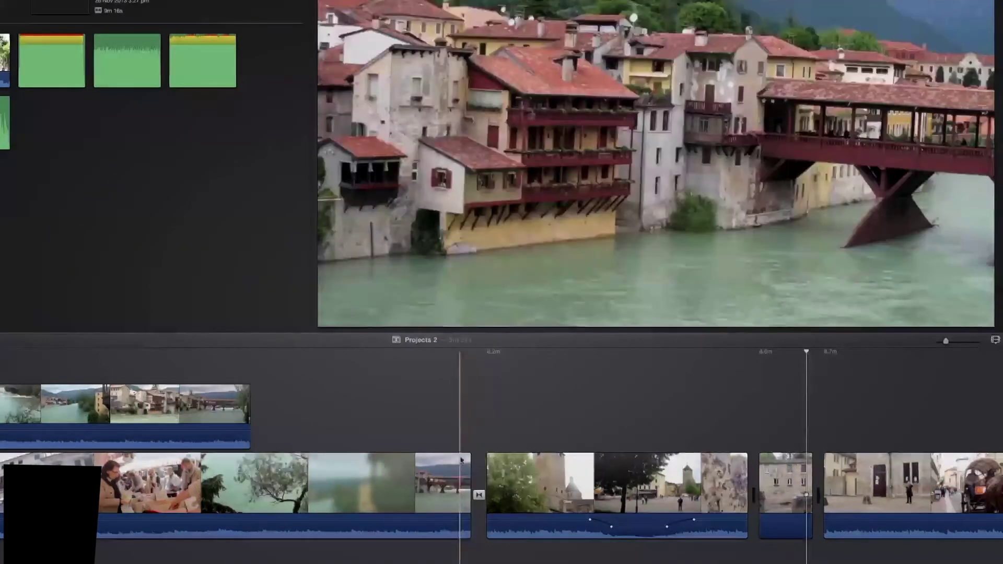
- Show the new cross dissolve in the Precision Editor
{"action": "left_click", "coordinate": [462, 460]}
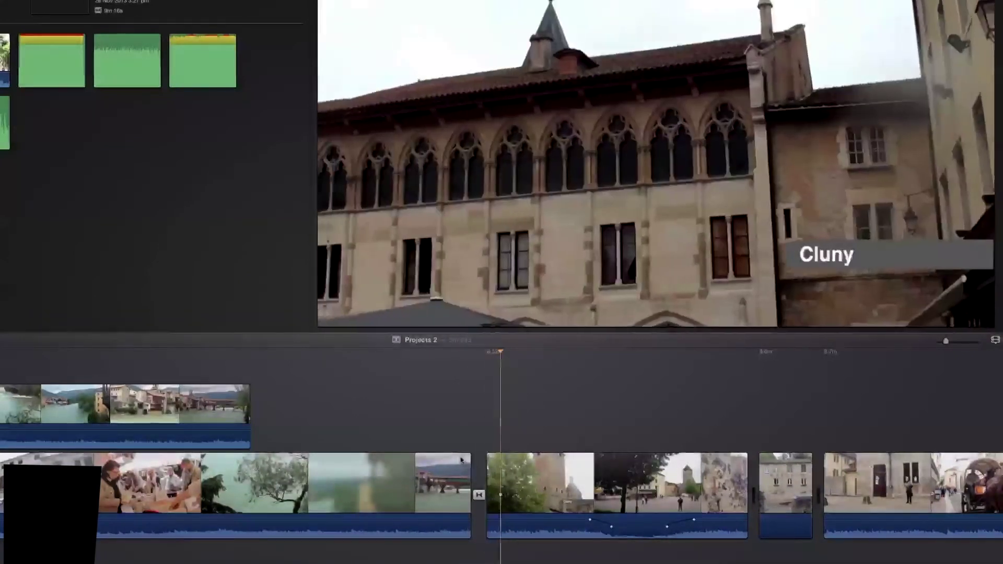
{"action": "left_click", "coordinate": [479, 496]}
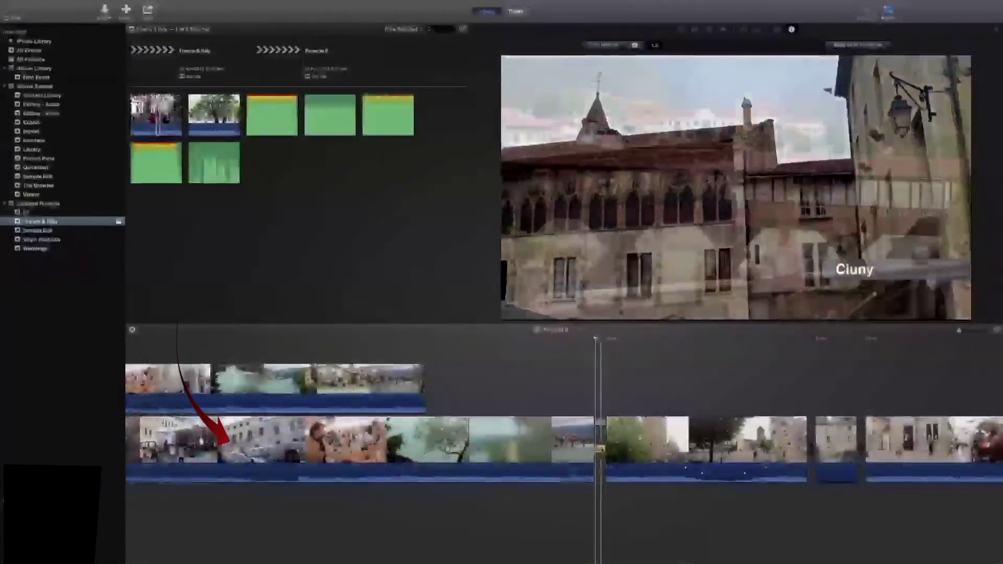
{"action": "right_click", "coordinate": [600, 449]}
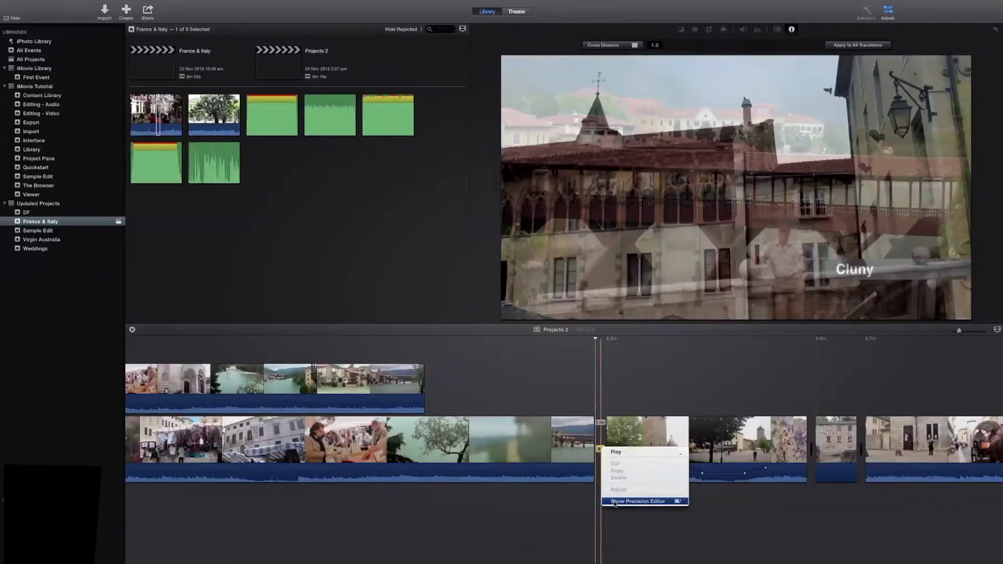
{"action": "left_click", "coordinate": [378, 462]}
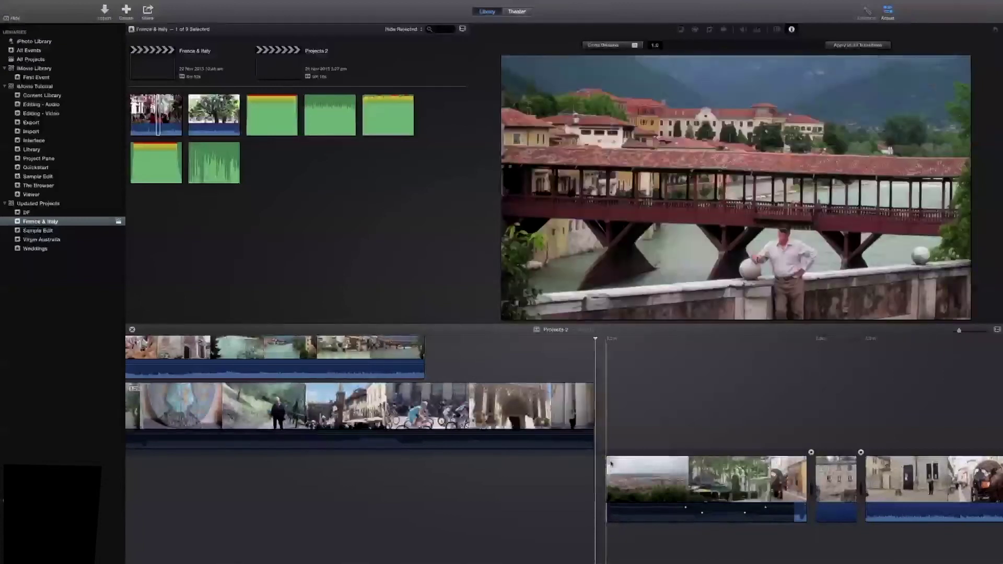
- Close the precision editor and drag the Cluny clip's speed handle after Command-R
{"action": "key", "text": "Escape"}
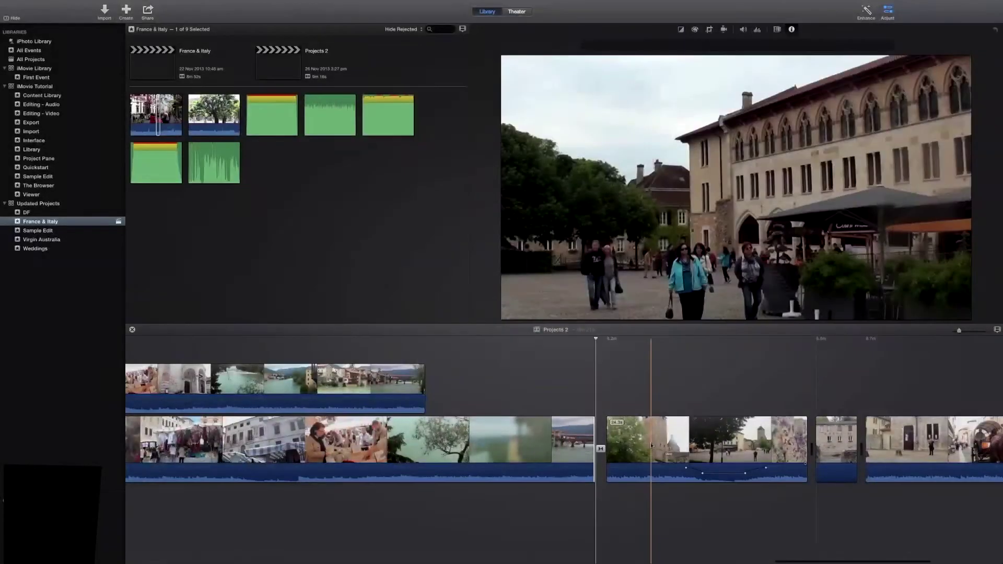
{"action": "left_click", "coordinate": [714, 448]}
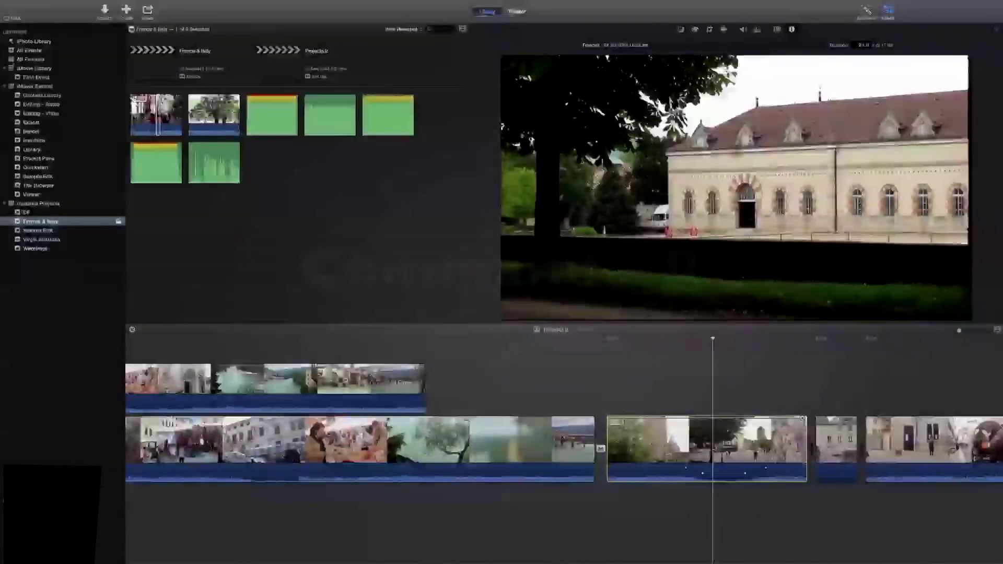
{"action": "key", "text": "super+r"}
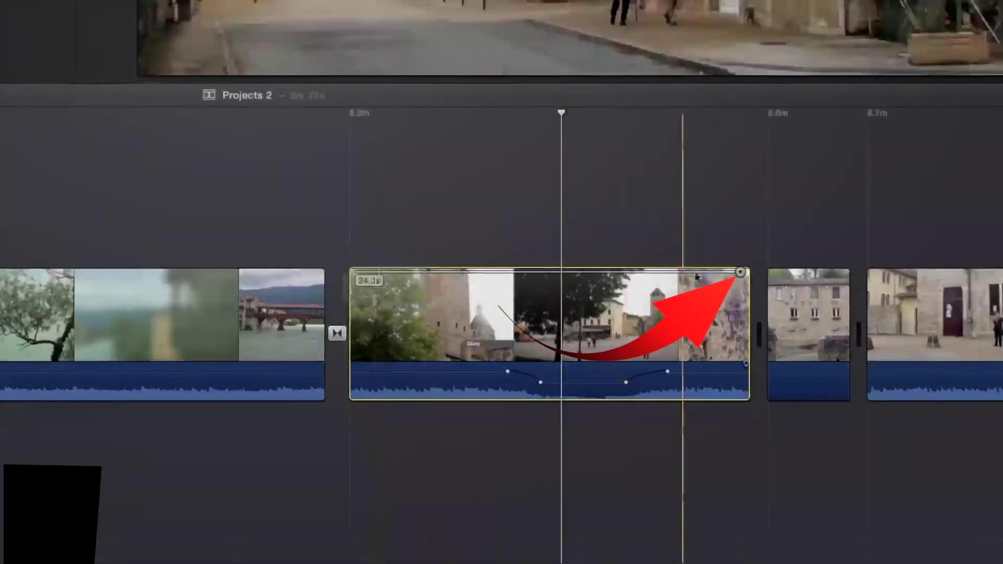
{"action": "left_click_drag", "start_coordinate": [741, 272], "coordinate": [565, 289]}
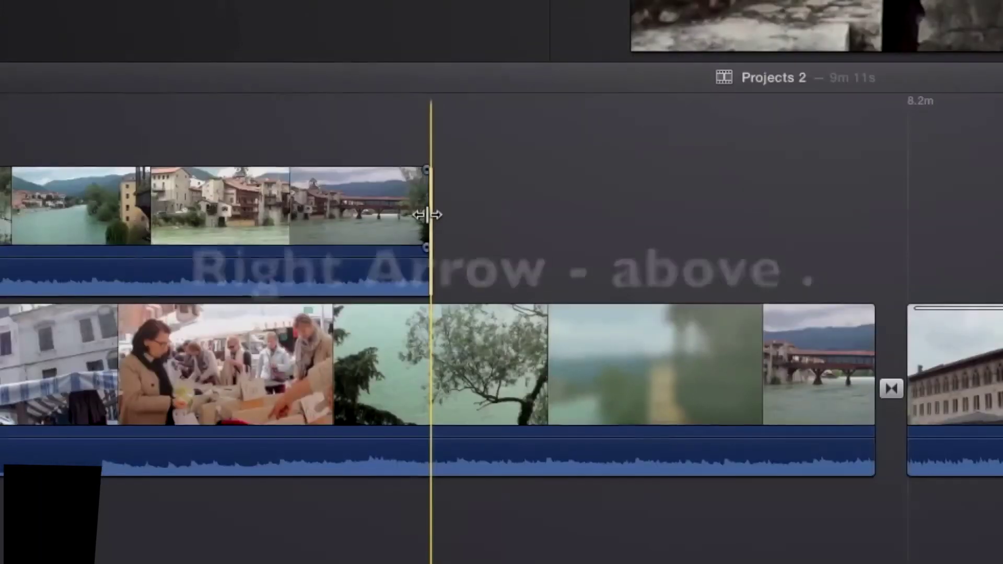
- Extend the upper clip's end by three frames, then shorten it back three frames
{"action": "key", "text": "period"}
{"action": "key", "text": "period"}
{"action": "key", "text": "period"}
{"action": "key", "text": "period"}
{"action": "key", "text": "period"}
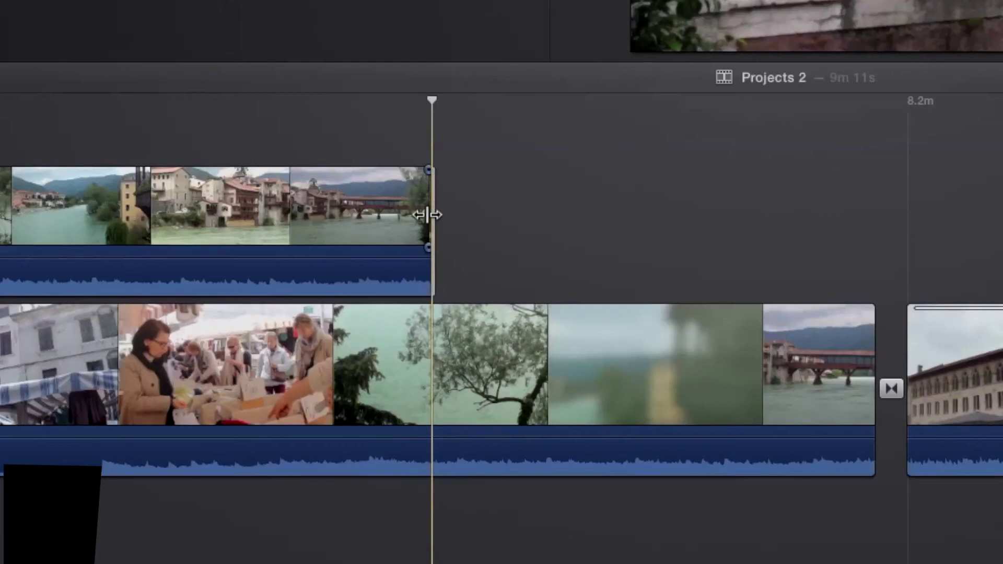
{"action": "key", "text": "period"}
{"action": "key", "text": "period"}
{"action": "key", "text": "period"}
{"action": "key", "text": "period"}
{"action": "key", "text": "period"}
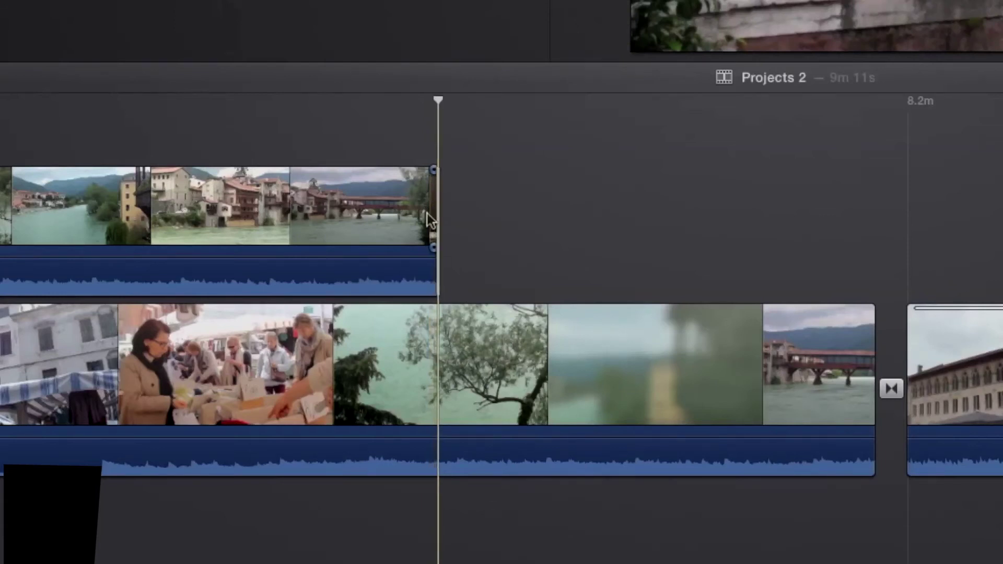
{"action": "key", "text": "period"}
{"action": "key", "text": "period"}
{"action": "key", "text": "period"}
{"action": "key", "text": "period"}
{"action": "key", "text": "period"}
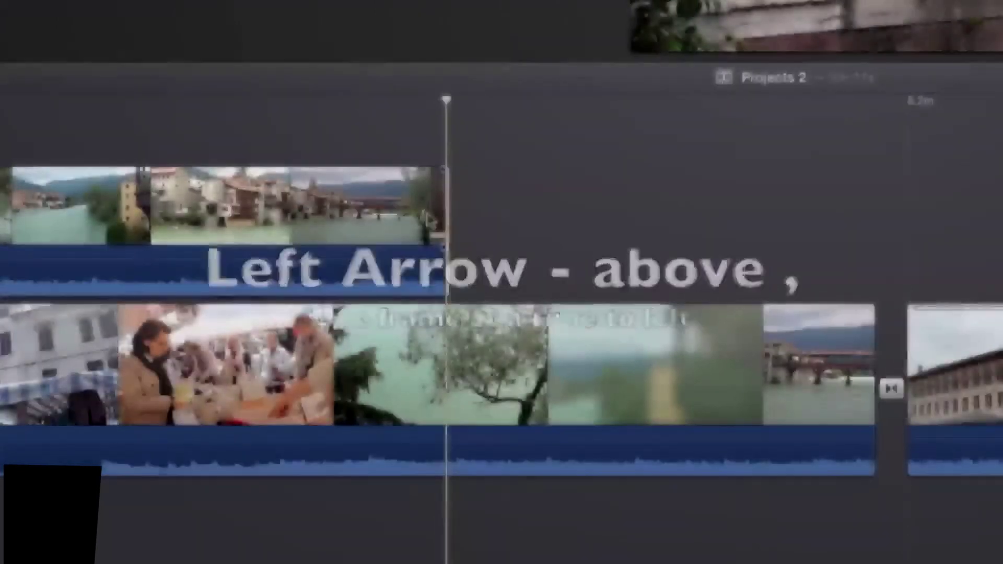
{"action": "key", "text": "comma"}
{"action": "key", "text": "comma"}
{"action": "key", "text": "comma"}
{"action": "key", "text": "comma"}
{"action": "key", "text": "comma"}
{"action": "key", "text": "comma"}
{"action": "key", "text": "comma"}
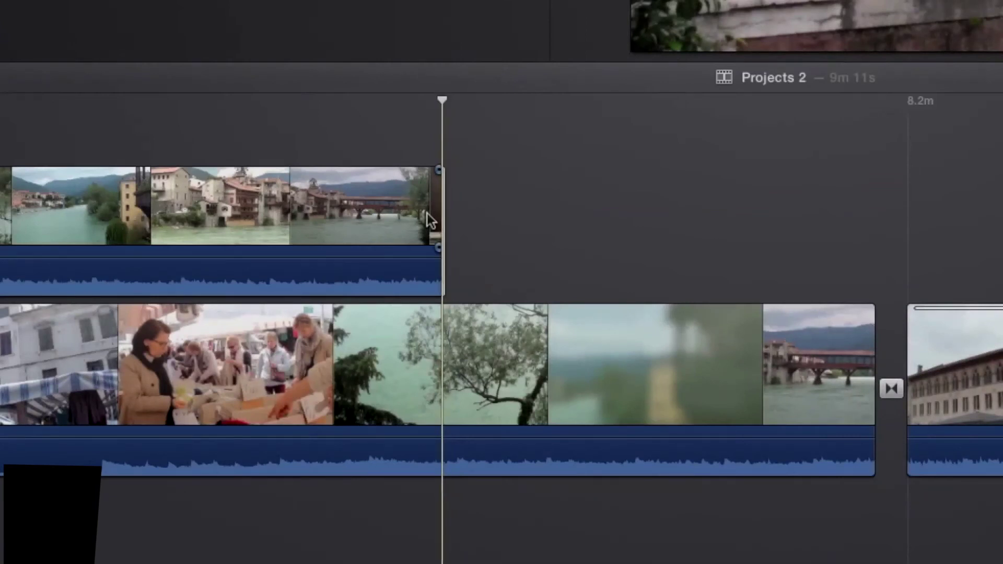
{"action": "key", "text": "comma"}
{"action": "key", "text": "comma"}
{"action": "key", "text": "comma"}
{"action": "key", "text": "comma"}
{"action": "key", "text": "comma"}
{"action": "key", "text": "comma"}
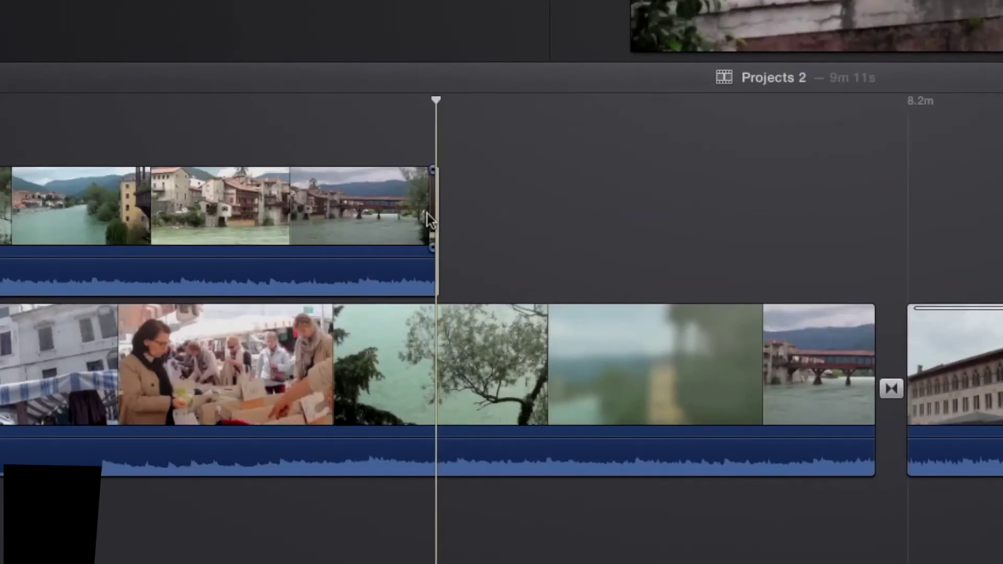
{"action": "key", "text": "comma"}
{"action": "key", "text": "comma"}
{"action": "key", "text": "comma"}
{"action": "key", "text": "comma"}
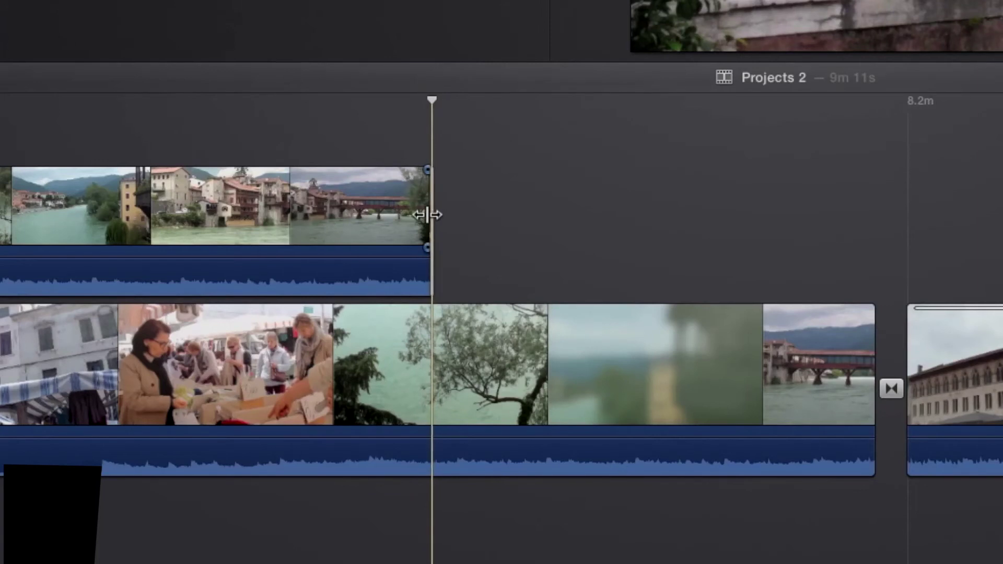
- Select the connected bridge clip and nudge it a few frames later with period and comma
{"action": "left_click", "coordinate": [386, 225]}
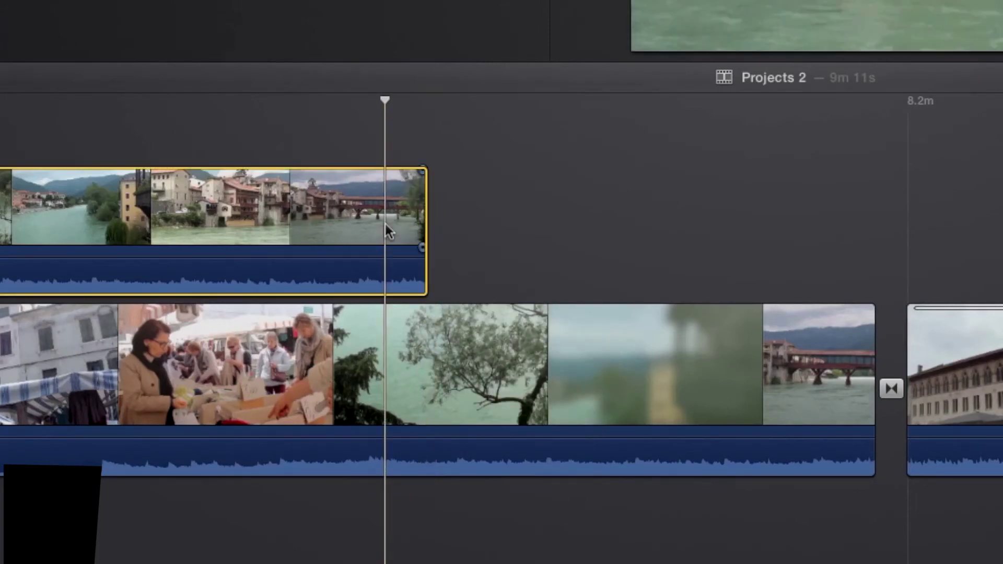
{"action": "key", "text": "period"}
{"action": "key", "text": "period"}
{"action": "key", "text": "period"}
{"action": "key", "text": "period"}
{"action": "key", "text": "period"}
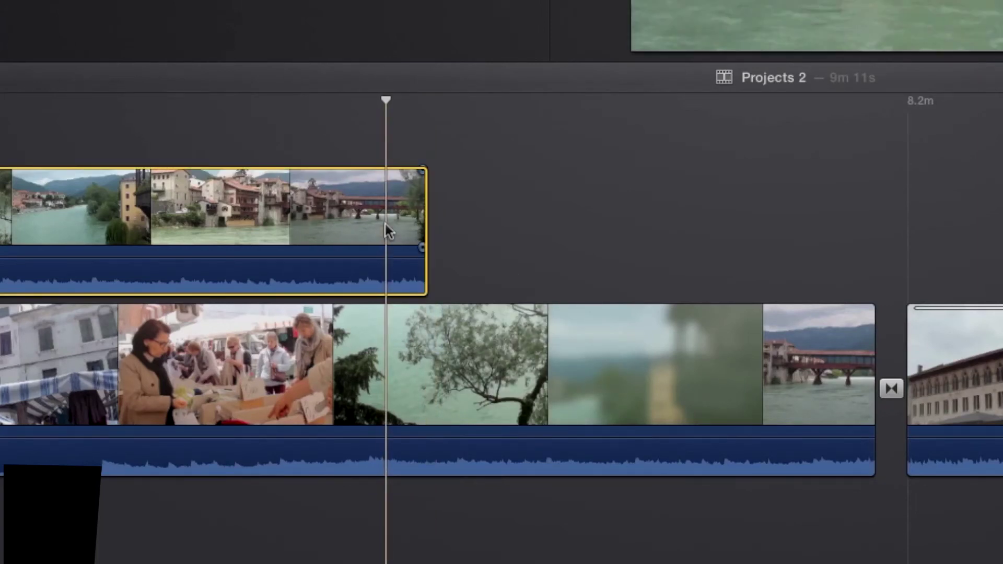
{"action": "key", "text": "comma"}
{"action": "key", "text": "comma"}
{"action": "key", "text": "comma"}
{"action": "key", "text": "comma"}
{"action": "key", "text": "period"}
{"action": "key", "text": "period"}
{"action": "key", "text": "period"}
{"action": "key", "text": "period"}
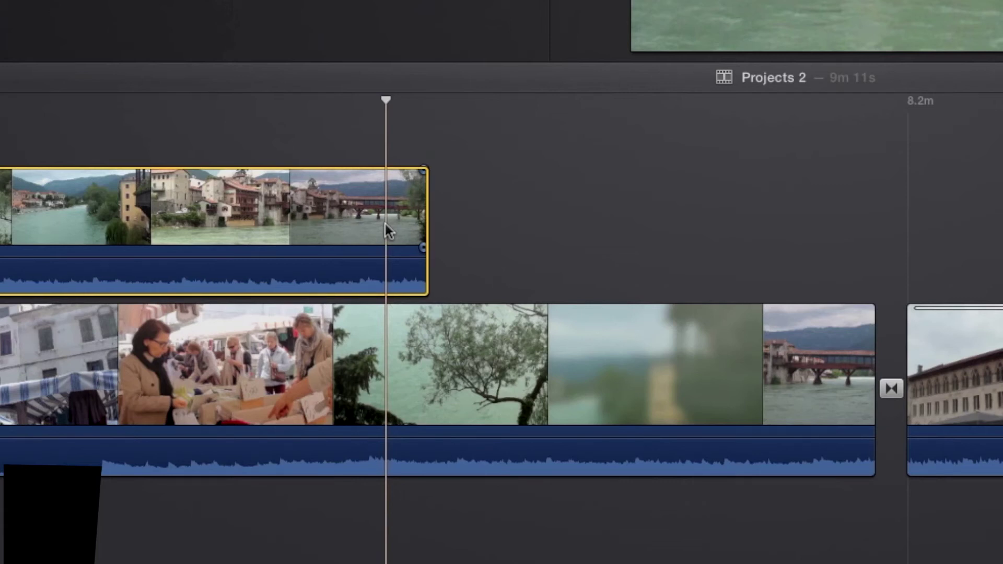
{"action": "key", "text": "period"}
{"action": "key", "text": "period"}
{"action": "key", "text": "period"}
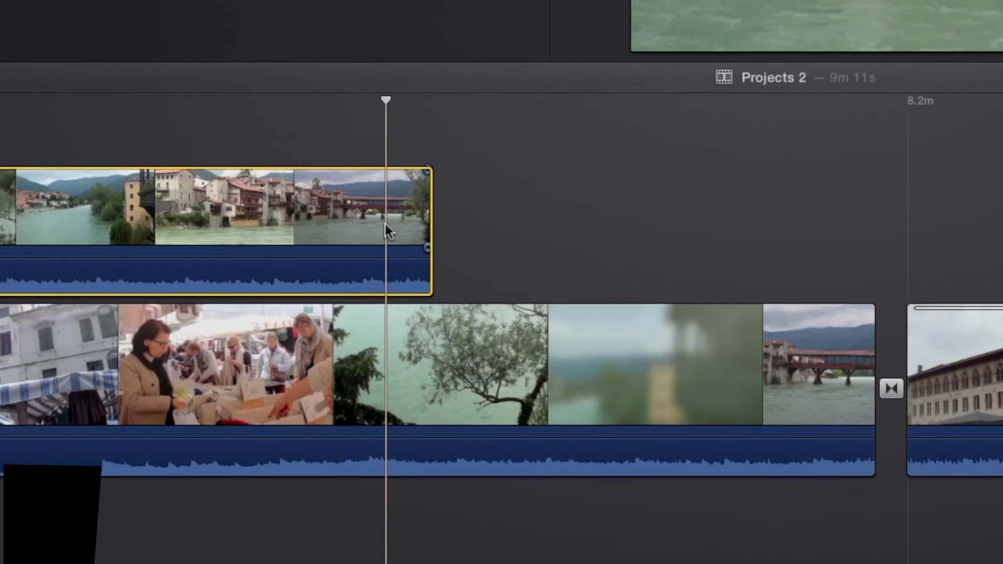
{"action": "key", "text": "period"}
{"action": "key", "text": "period"}
{"action": "key", "text": "period"}
{"action": "key", "text": "period"}
{"action": "key", "text": "period"}
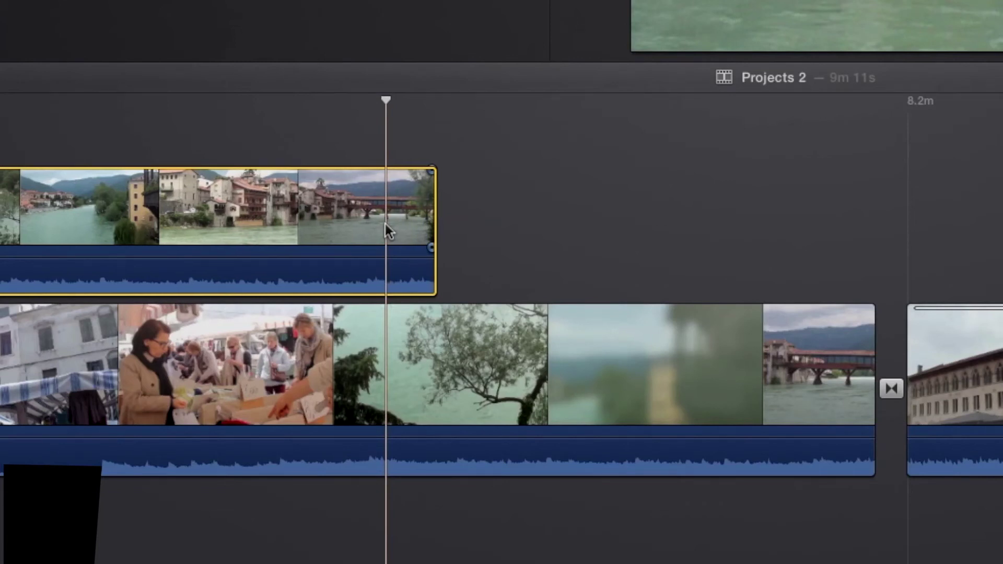
{"action": "key", "text": "period"}
{"action": "key", "text": "period"}
{"action": "key", "text": "period"}
{"action": "key", "text": "period"}
{"action": "key", "text": "period"}
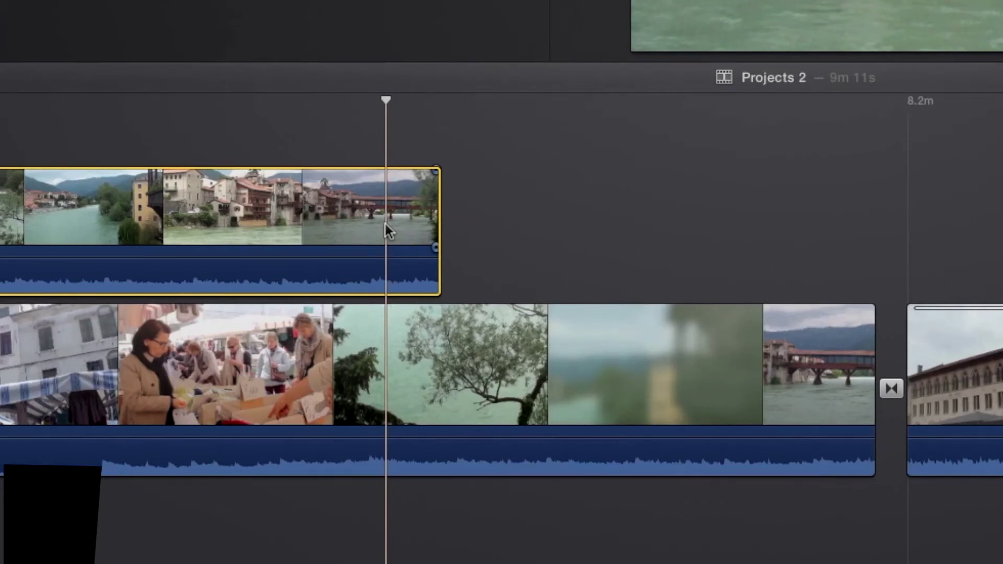
{"action": "key", "text": "comma"}
{"action": "key", "text": "comma"}
- Trim the connected clip's end by dragging its edge, then shave frames with Option-comma
{"action": "left_click_drag", "start_coordinate": [439, 225], "coordinate": [438, 223]}
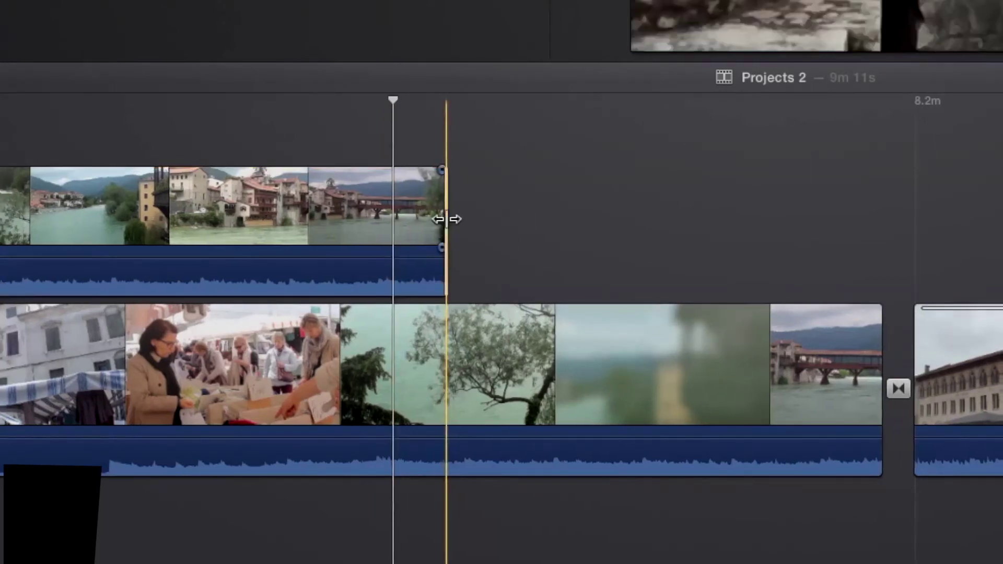
{"action": "left_click", "coordinate": [447, 218]}
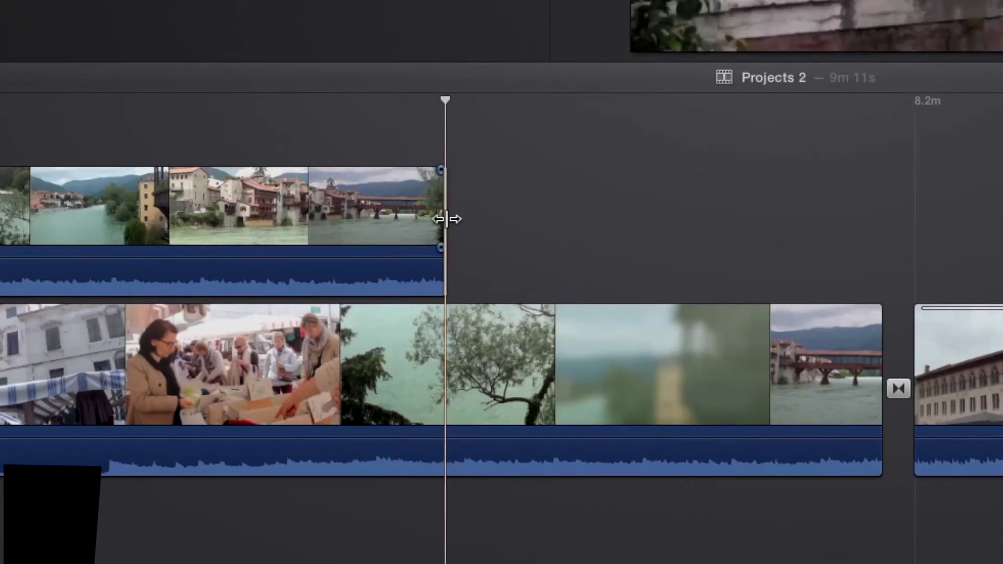
{"action": "key", "text": "alt+comma"}
{"action": "key", "text": "alt+comma"}
{"action": "key", "text": "alt+comma"}
{"action": "key", "text": "alt+comma"}
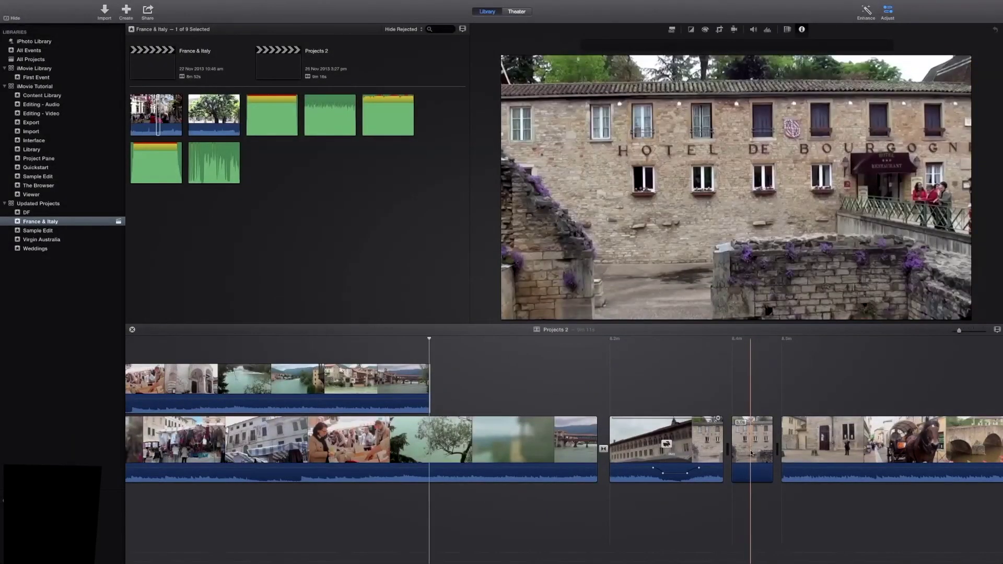
- Use Shift-F to reveal the France3 clip, then the bridge clip, in the France & Italy event
{"action": "left_click", "coordinate": [646, 442]}
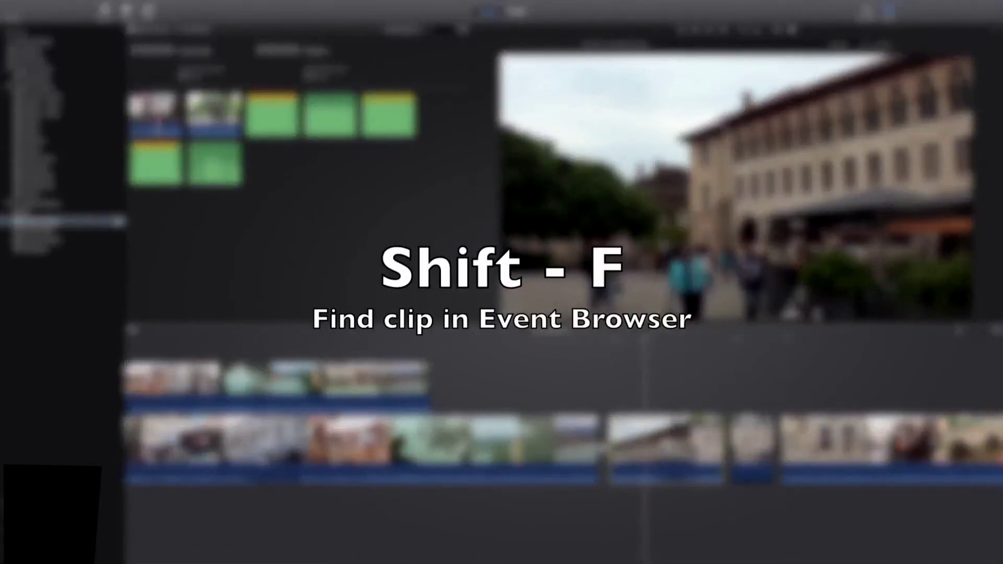
{"action": "key", "text": "shift+f"}
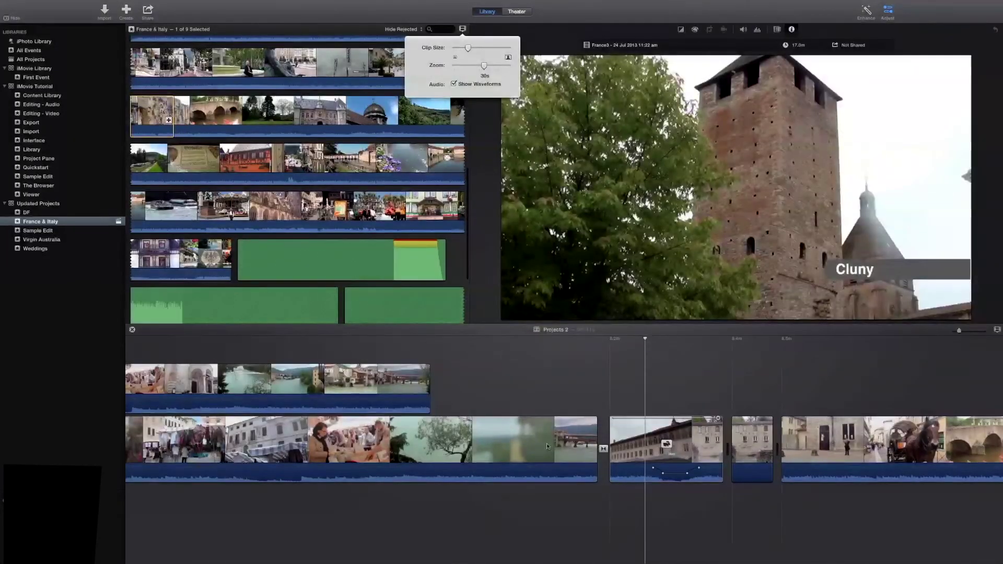
{"action": "key", "text": "Escape"}
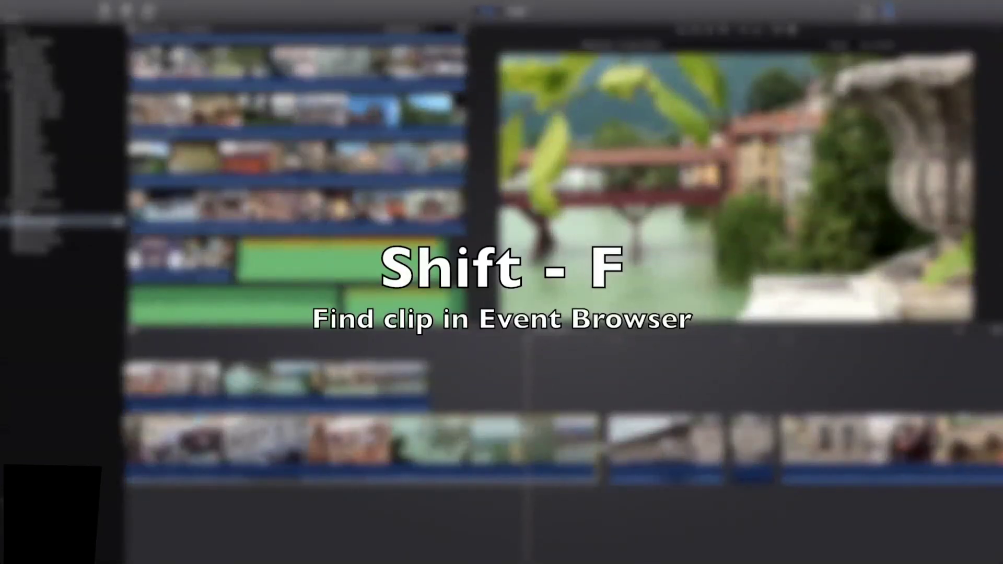
{"action": "key", "text": "shift+f"}
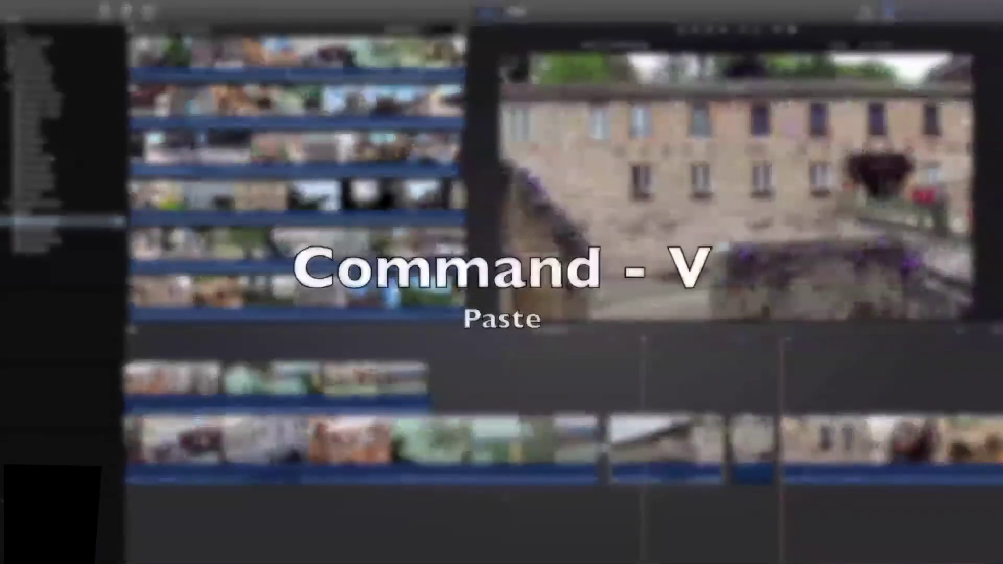
{"action": "key", "text": "super+v"}
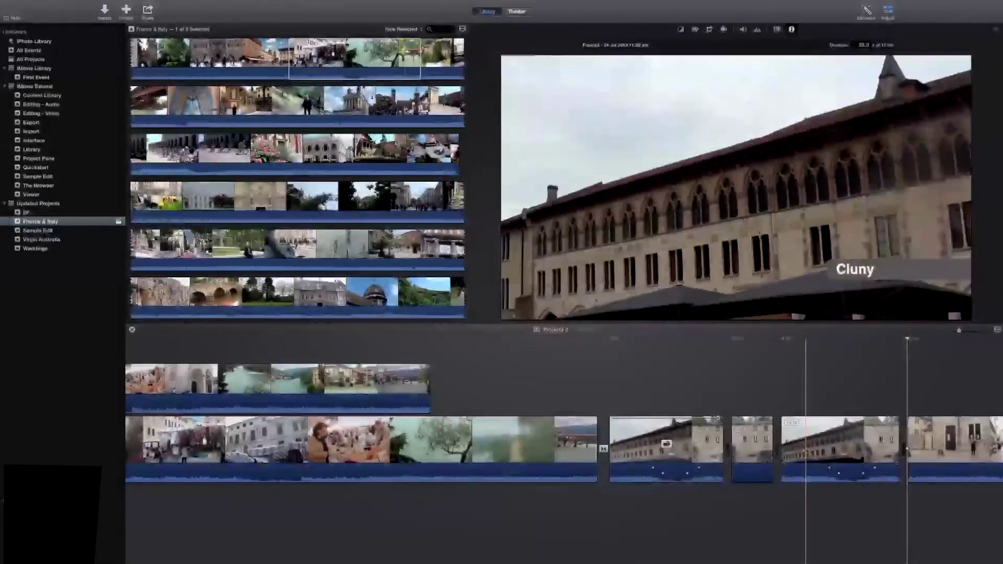
{"action": "left_click", "coordinate": [812, 450]}
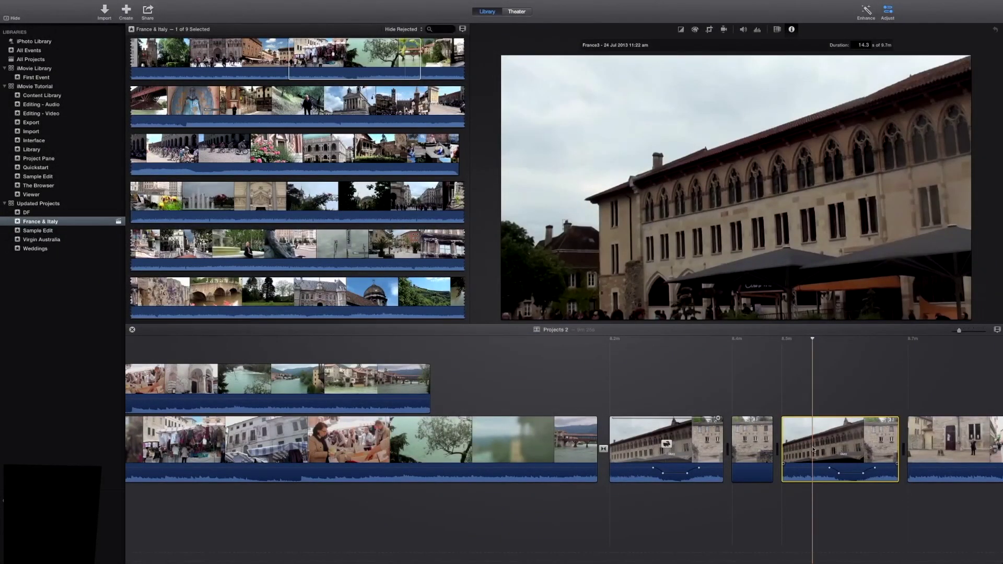
{"action": "key", "text": "super+x"}
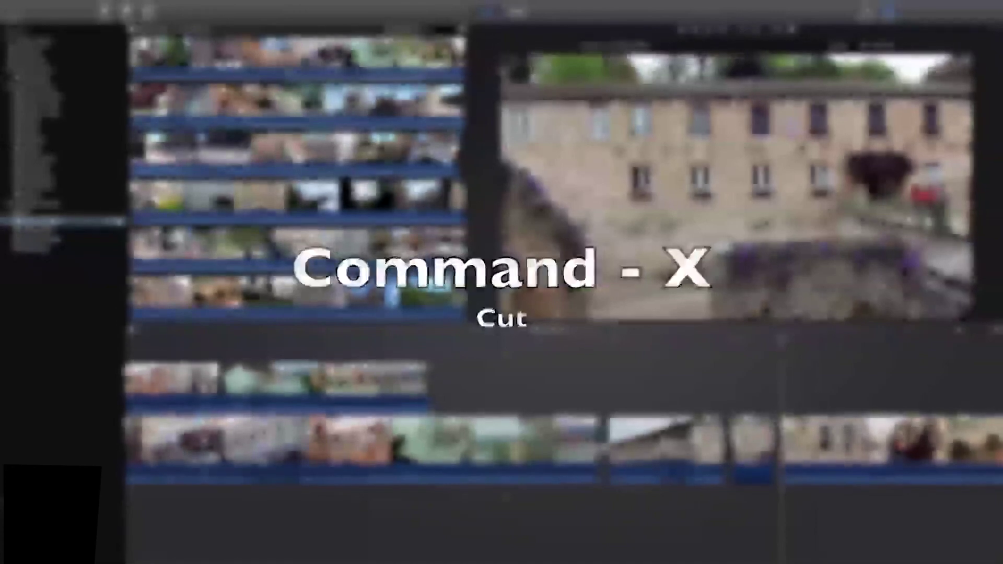
{"action": "left_click", "coordinate": [433, 451]}
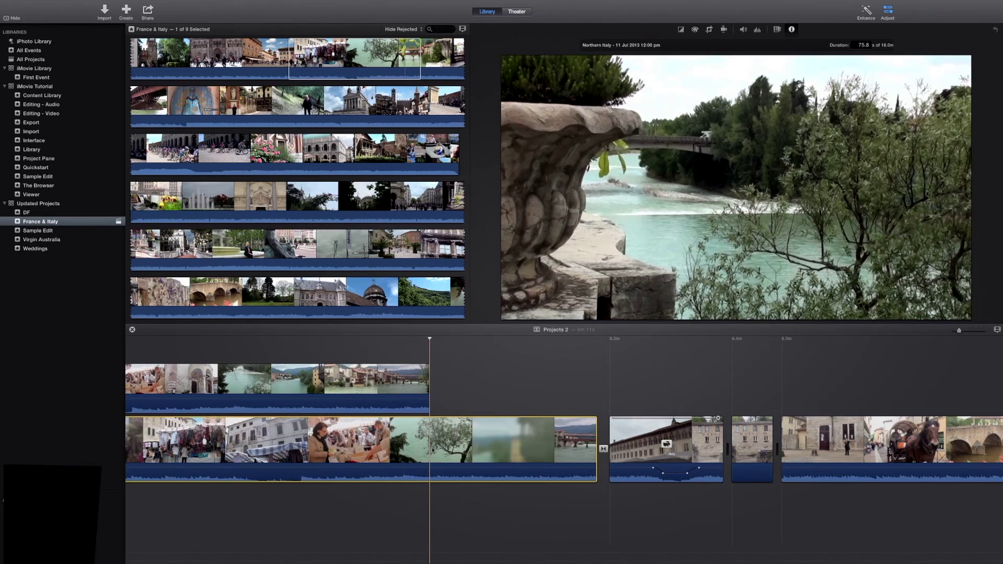
{"action": "key", "text": "super+plus"}
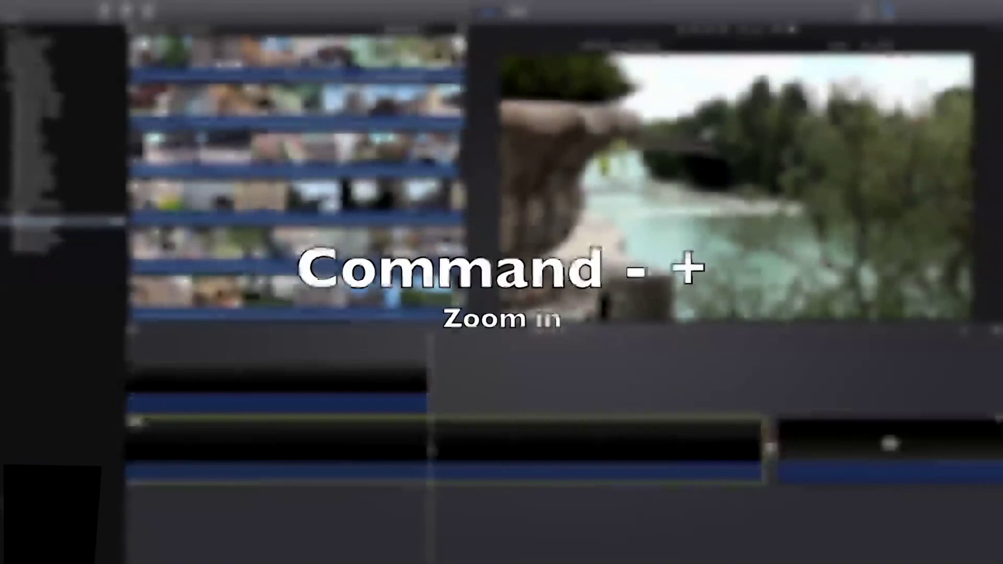
{"action": "key", "text": "super+plus"}
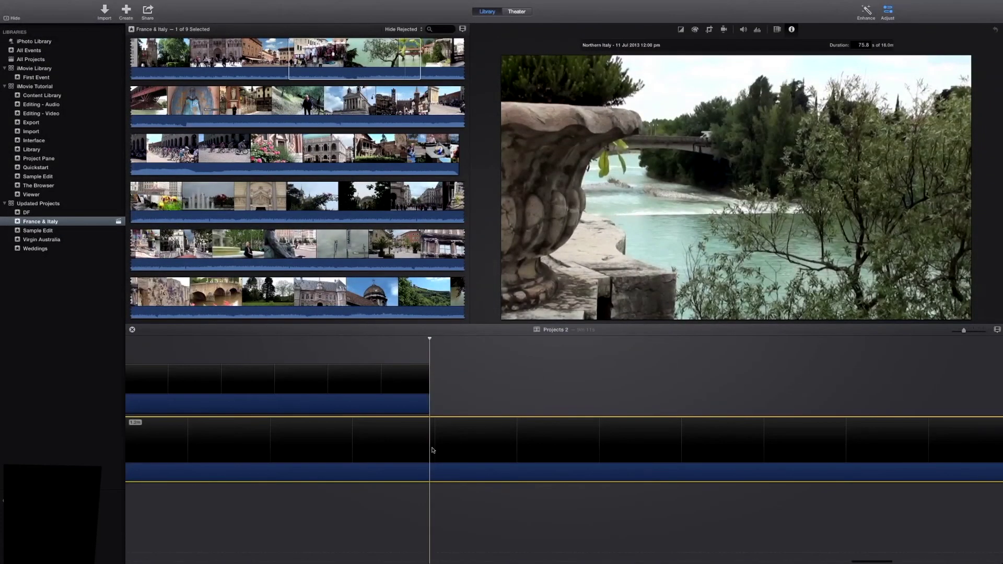
{"action": "key", "text": "super+plus"}
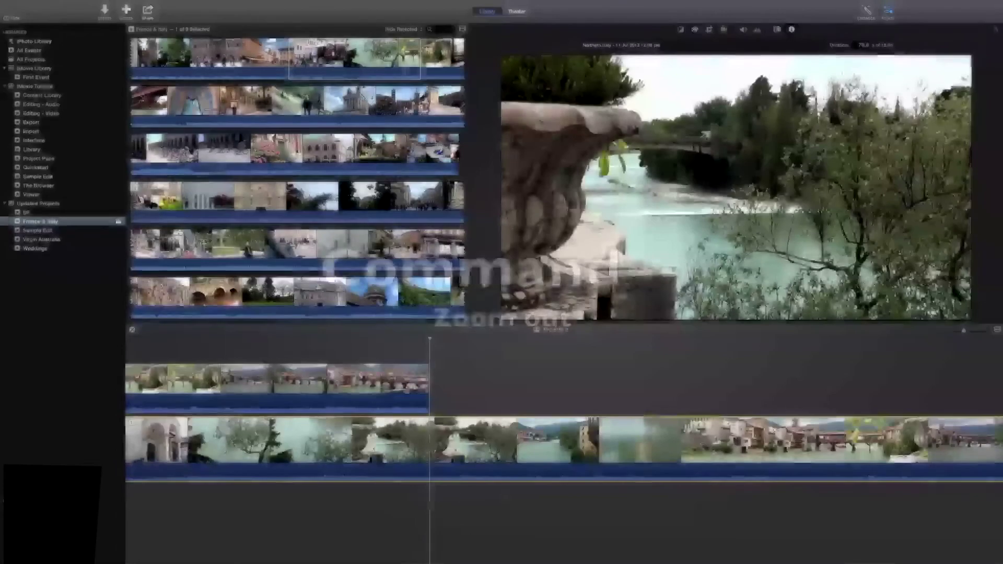
{"action": "key", "text": "super+minus"}
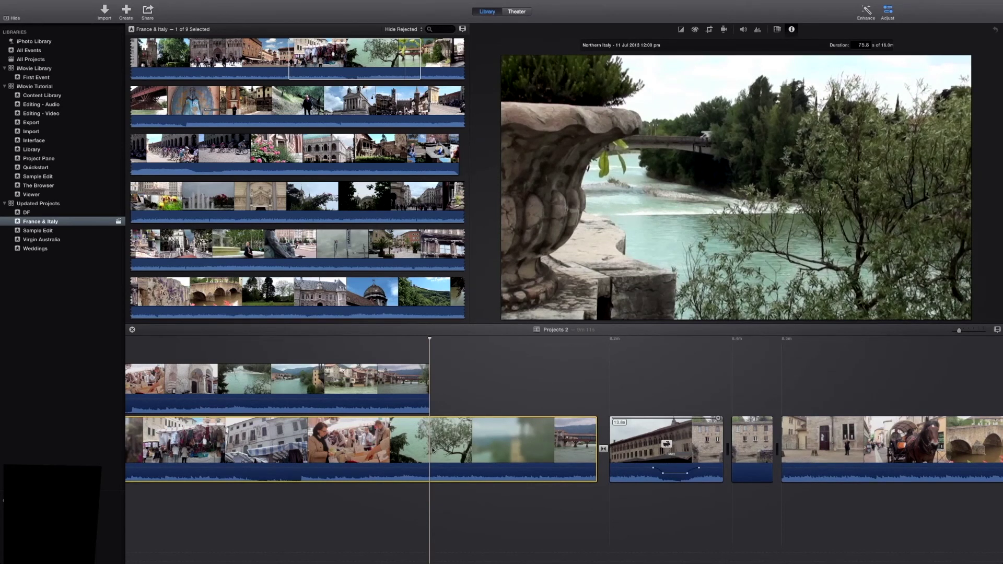
{"action": "key", "text": "super+equal"}
{"action": "key", "text": "super+equal"}
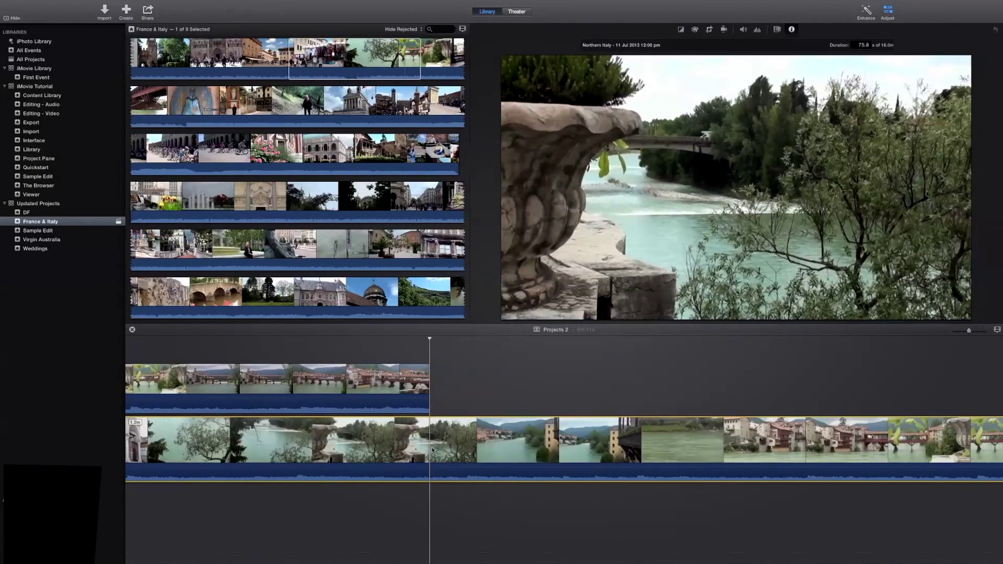
{"action": "key", "text": "super+minus"}
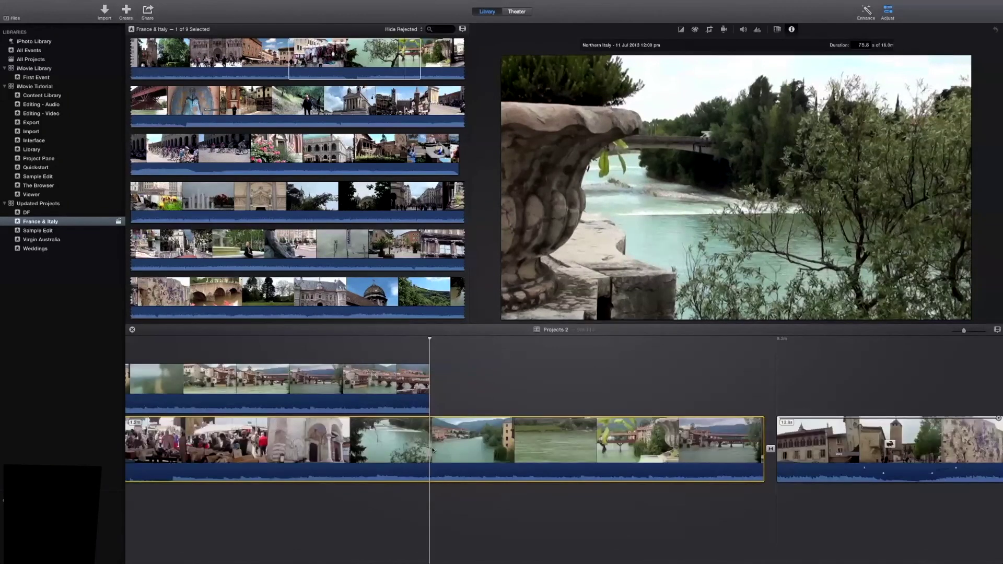
{"action": "key", "text": "super+minus"}
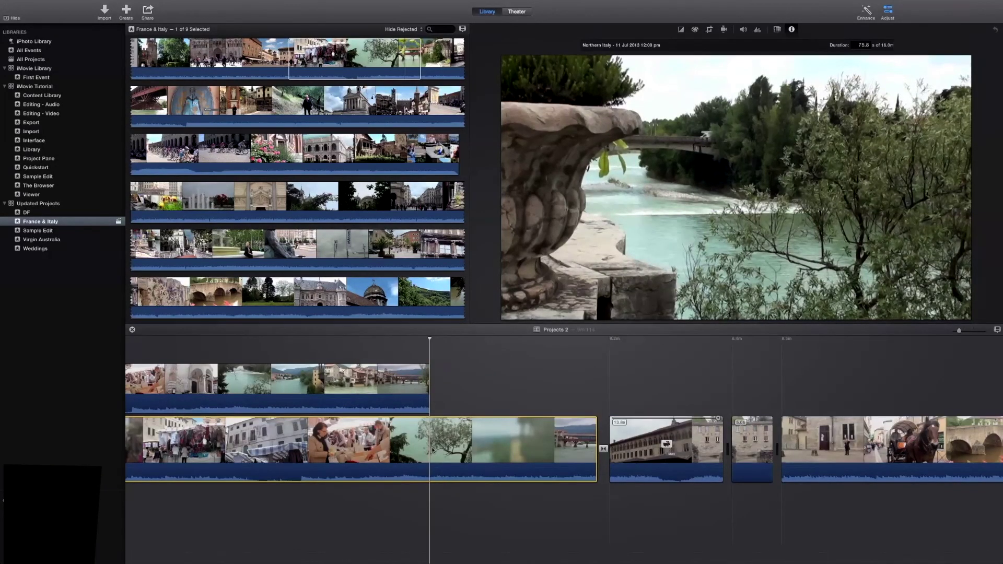
{"action": "left_click", "coordinate": [496, 449]}
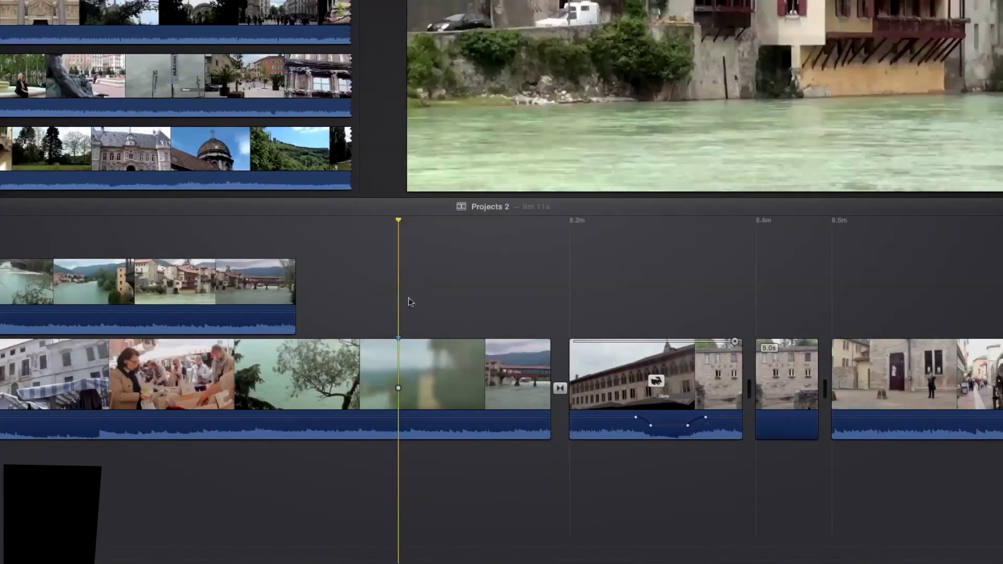
- Copy the opening 4.0s Project title and paste a duplicate at the later blurred clip
{"action": "left_click", "coordinate": [450, 291]}
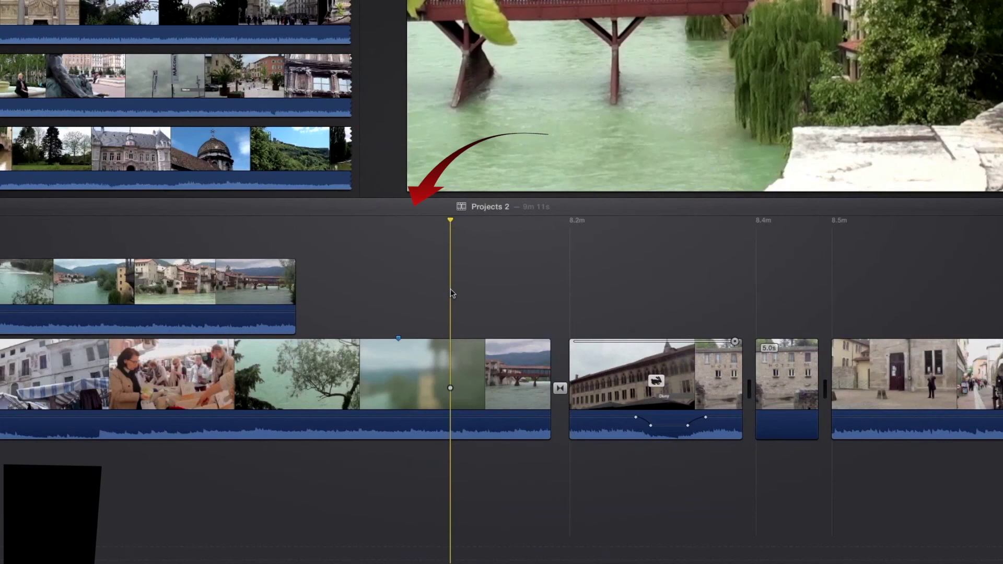
{"action": "scroll", "coordinate": [452, 293], "scroll_direction": "left", "scroll_amount": 15}
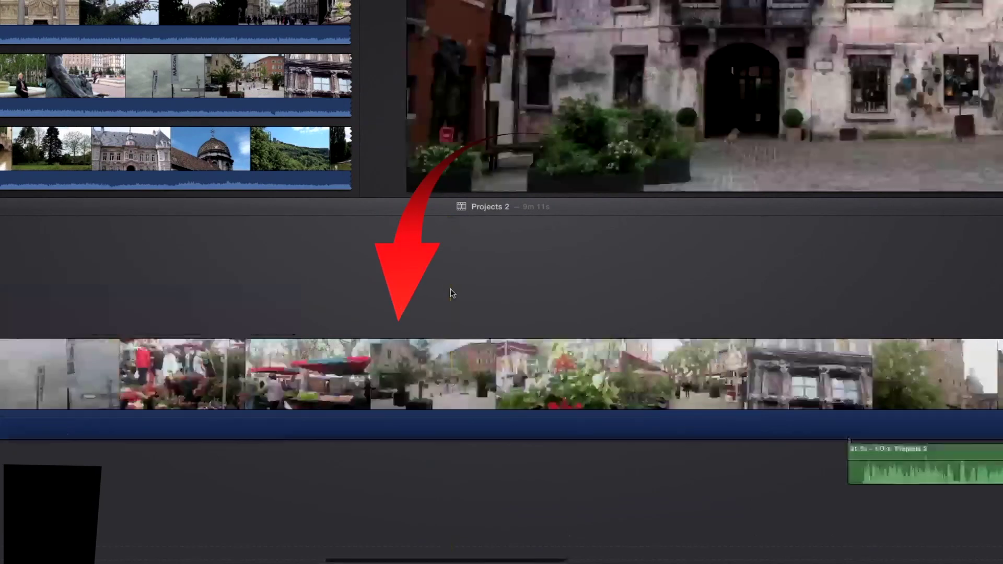
{"action": "left_click", "coordinate": [146, 313]}
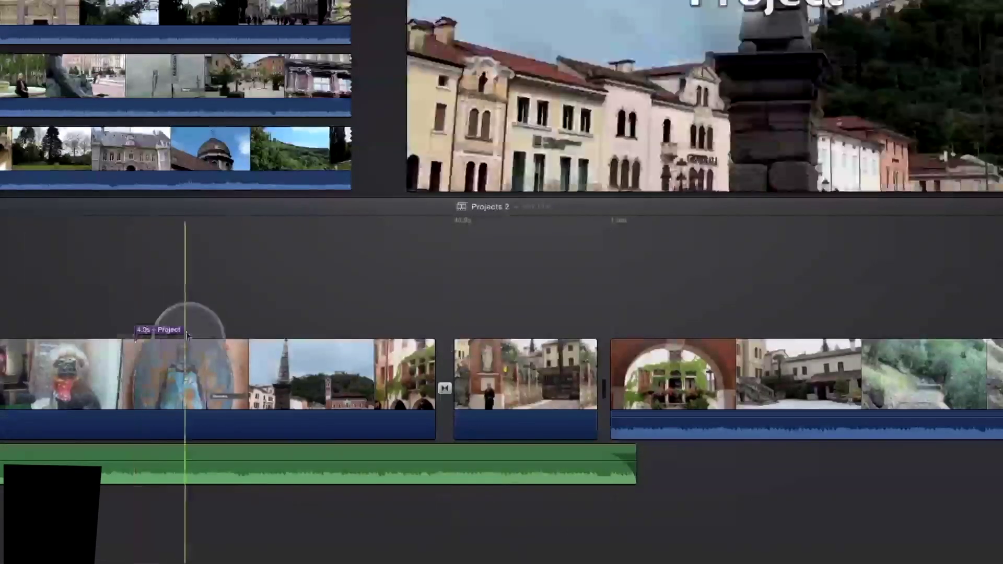
{"action": "left_click", "coordinate": [162, 331]}
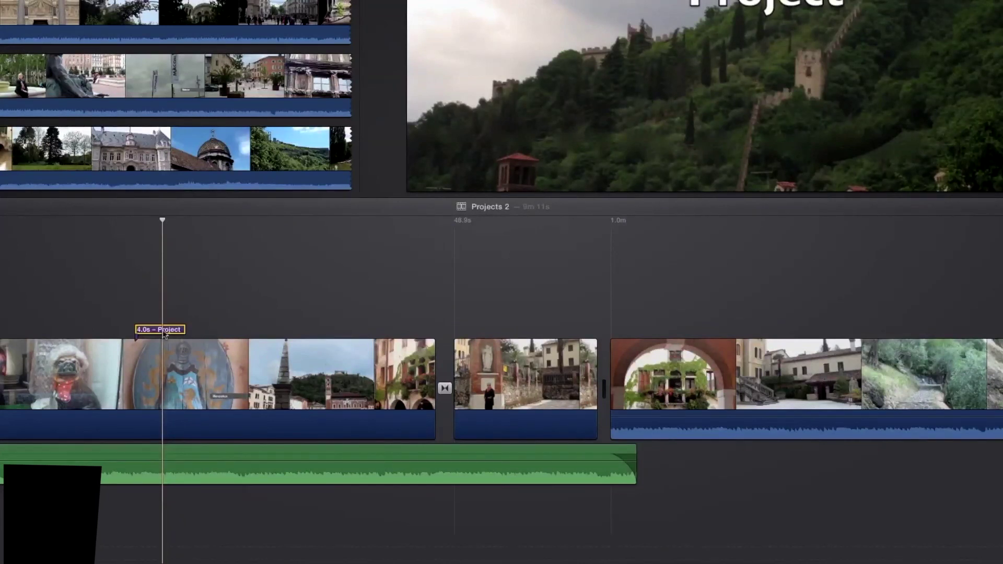
{"action": "key", "text": "super+c"}
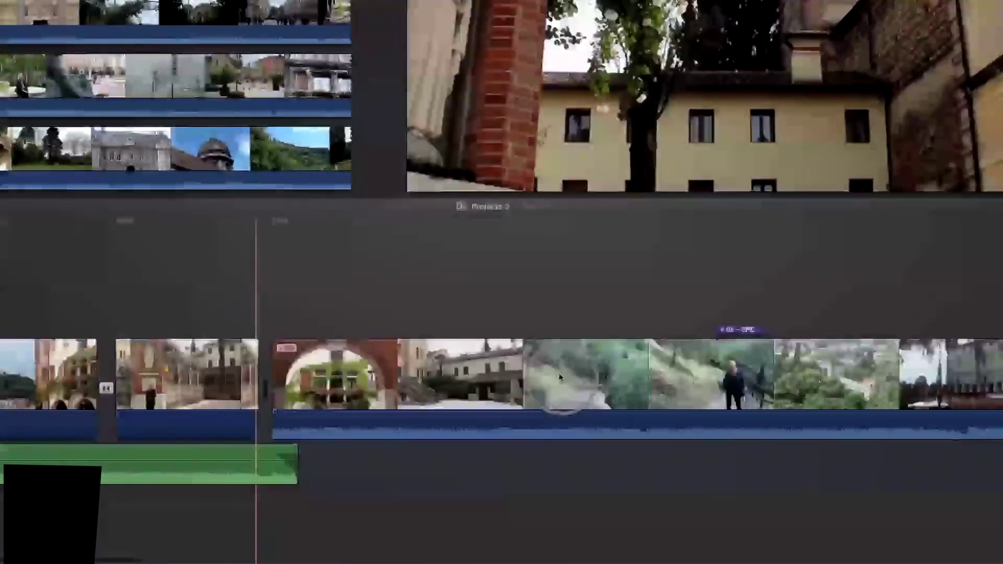
{"action": "scroll", "coordinate": [559, 378], "scroll_direction": "right", "scroll_amount": 10}
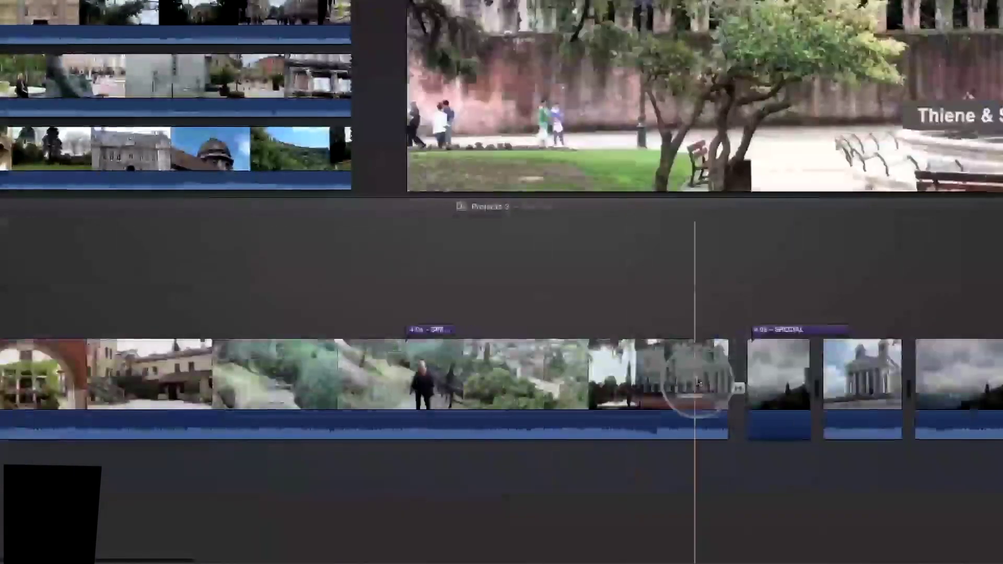
{"action": "scroll", "coordinate": [700, 377], "scroll_direction": "right", "scroll_amount": 15}
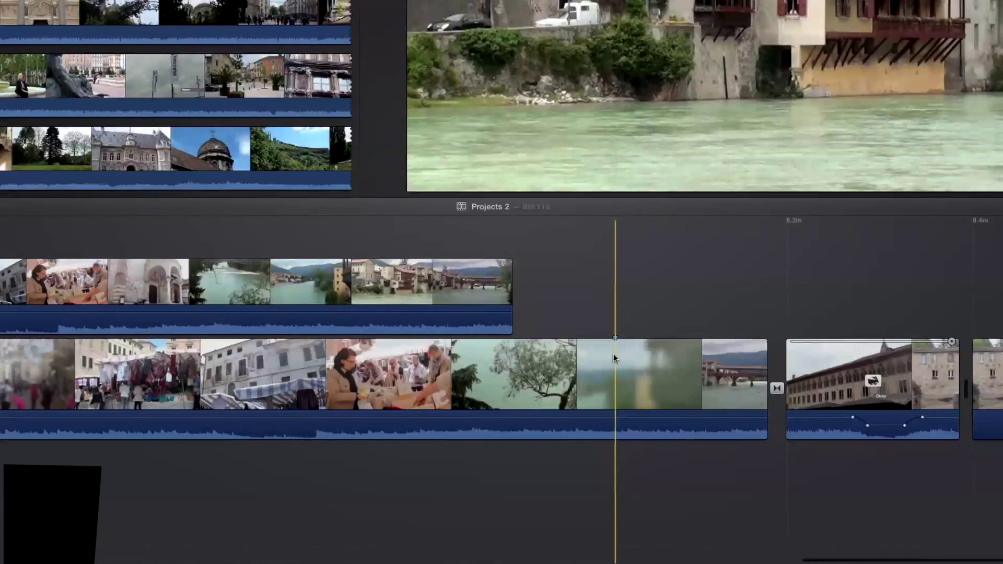
{"action": "key", "text": "super+v"}
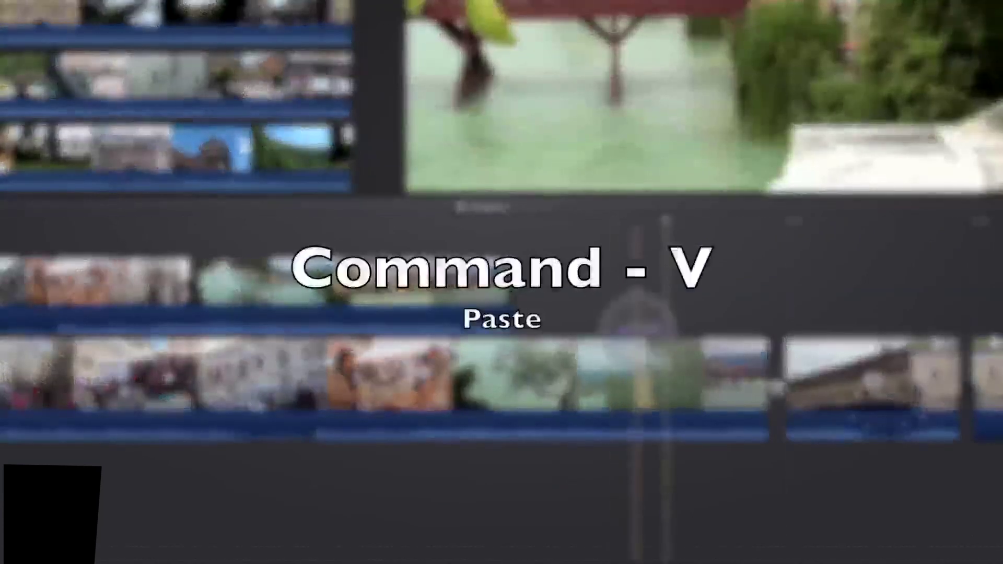